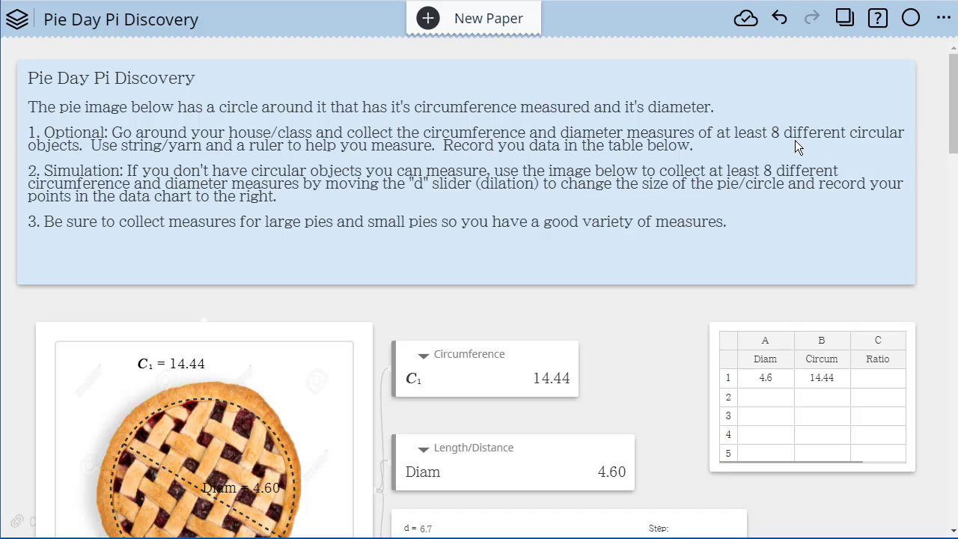
- Copy the public share URL of the Pie Day Pi Discovery paper from its share settings
click(942, 18)
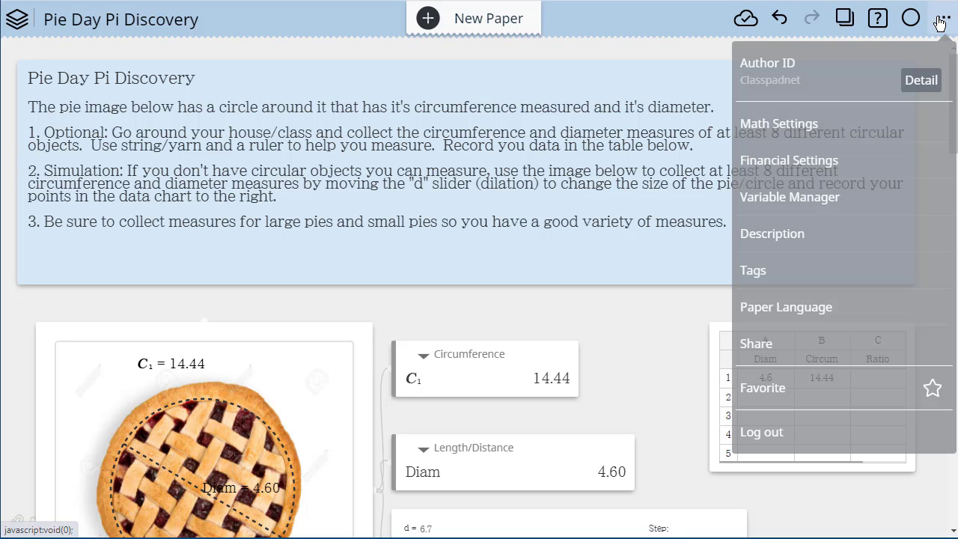
click(783, 344)
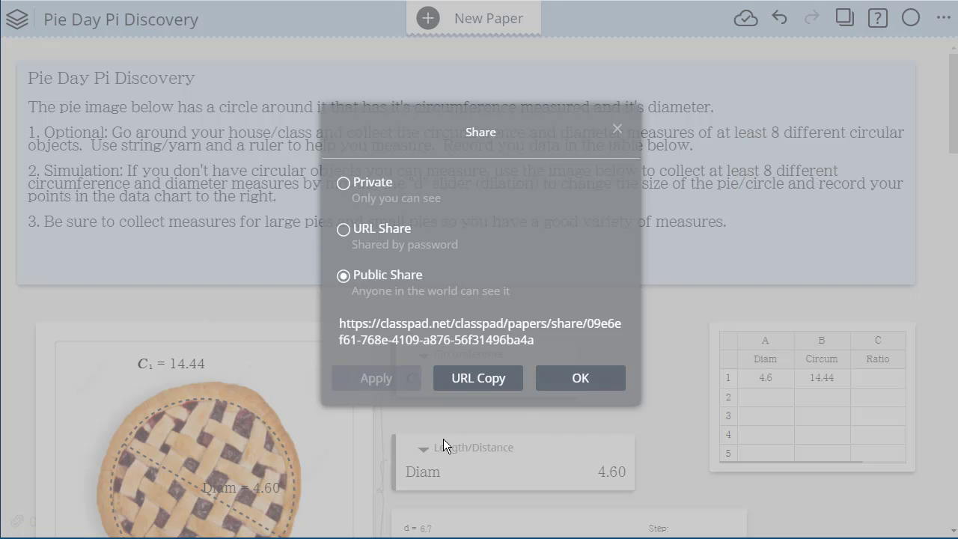
click(467, 384)
click(577, 378)
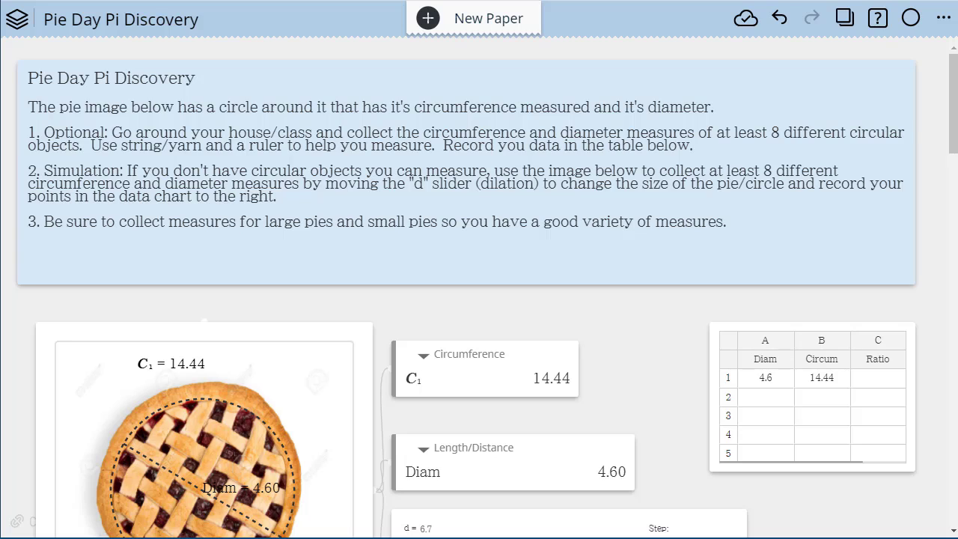
- Open the copied share link of the paper in a new browser tab
key(ctrl+t)
click(299, 0)
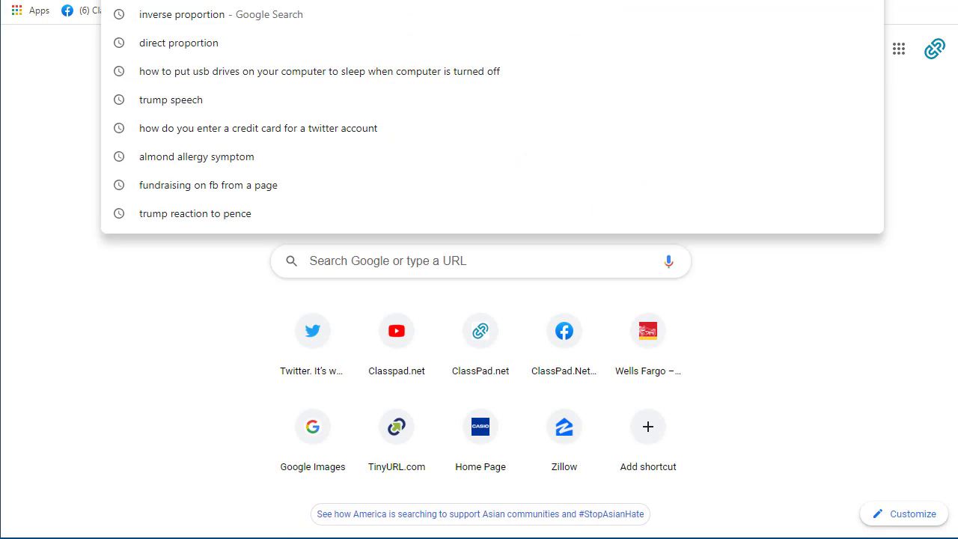
key(ctrl+v)
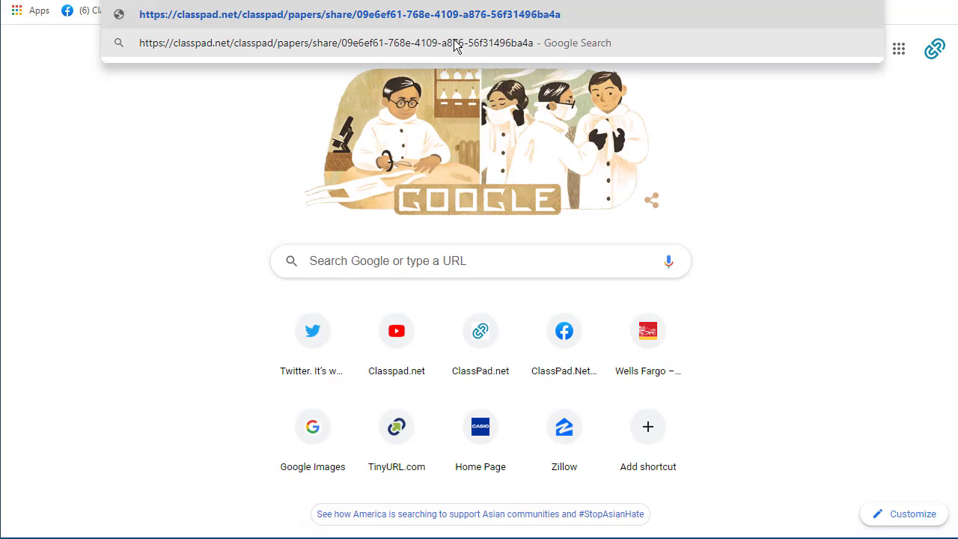
key(Return)
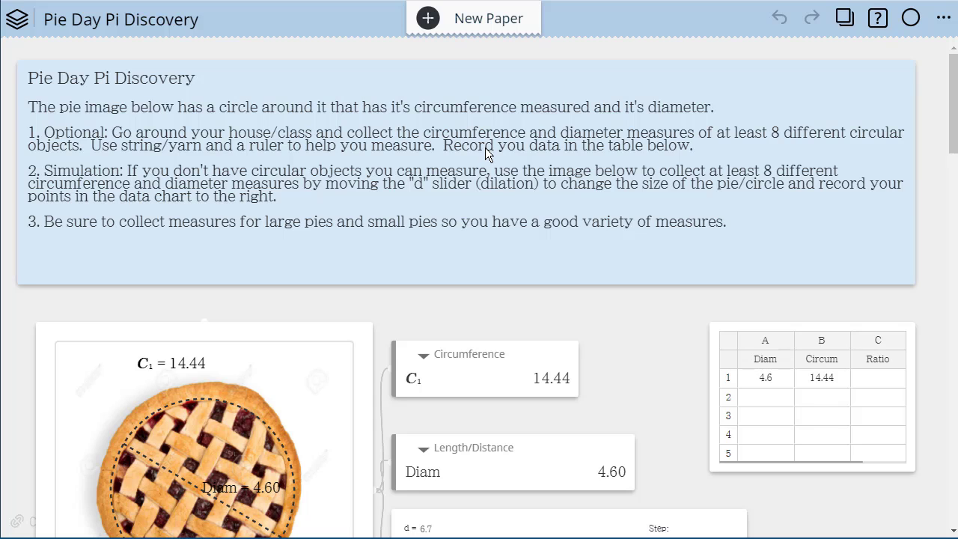
- Set the d slider to 3.7 and record diameter 2.54 and circumference 7.97 in row 2 of the data table
click(782, 338)
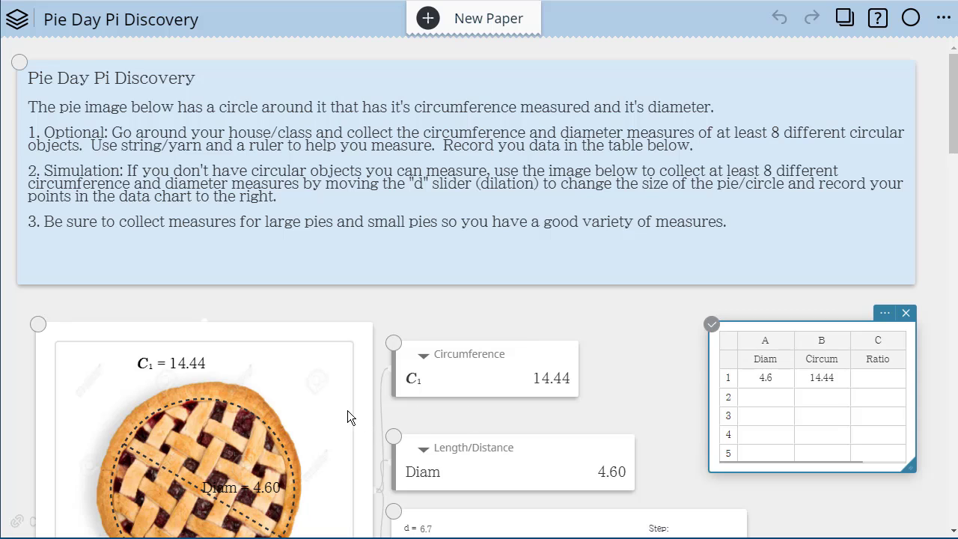
scroll(618, 335, down, 2)
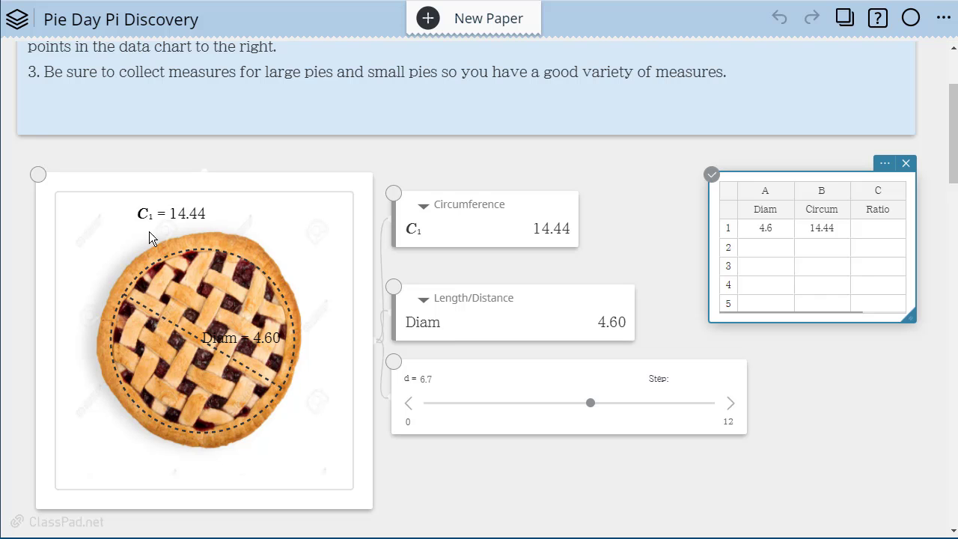
scroll(261, 214, up, 2)
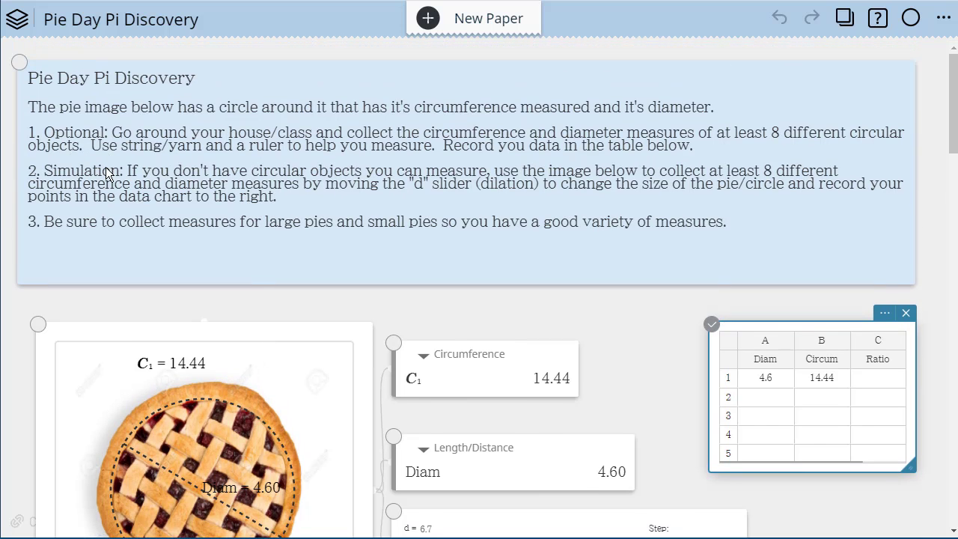
scroll(106, 170, down, 3)
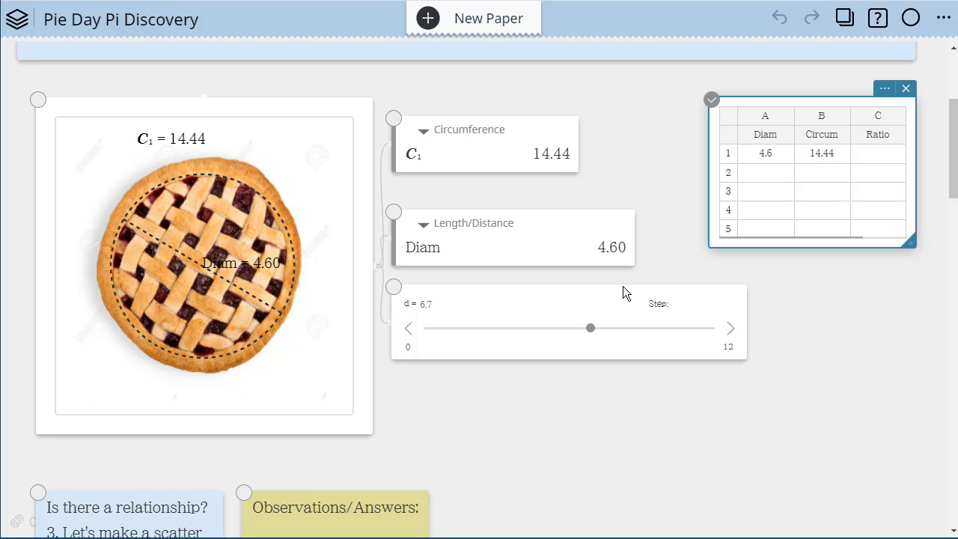
click(580, 310)
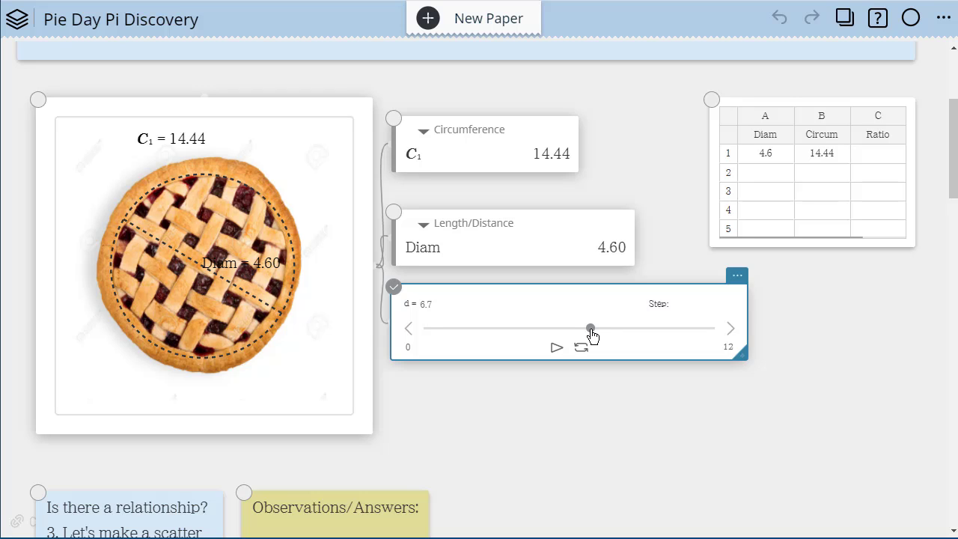
drag(592, 336, 518, 336)
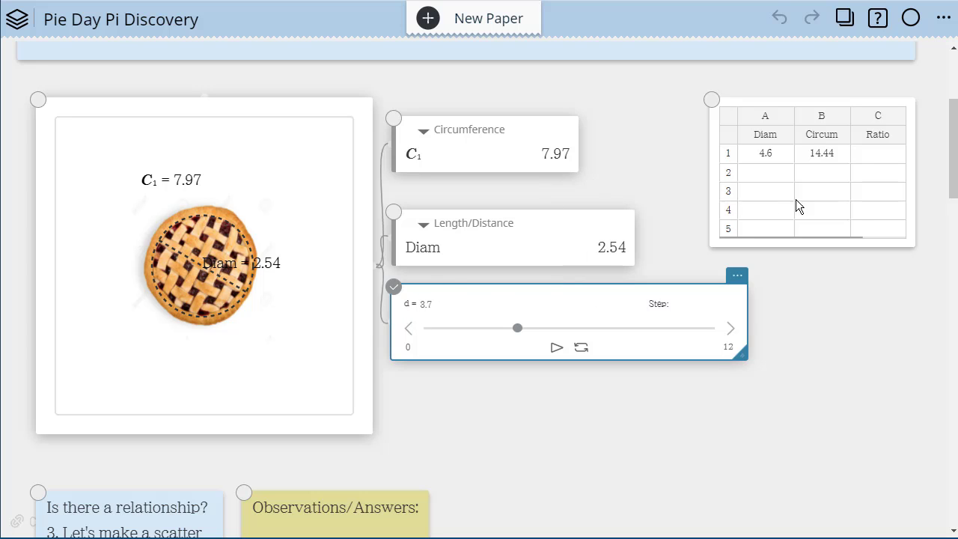
click(769, 175)
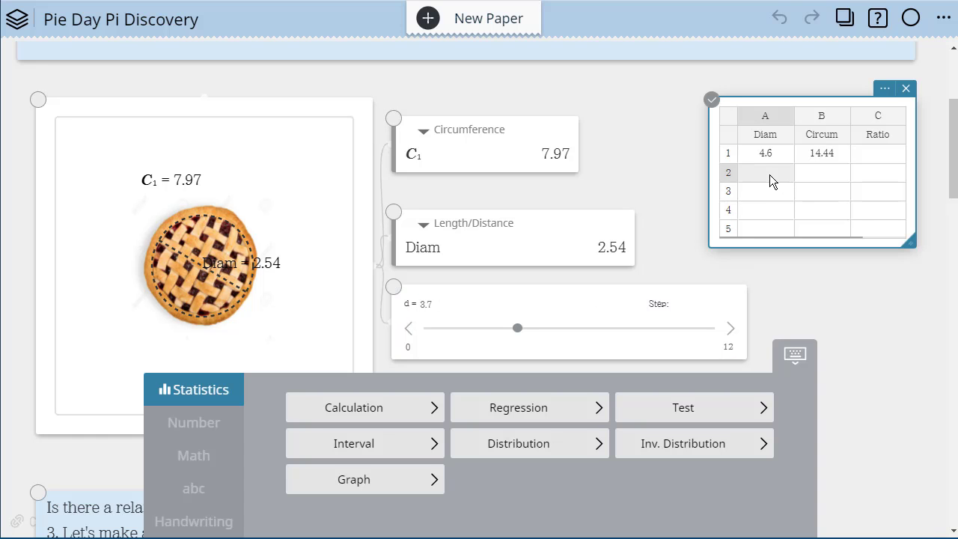
text(2.54)
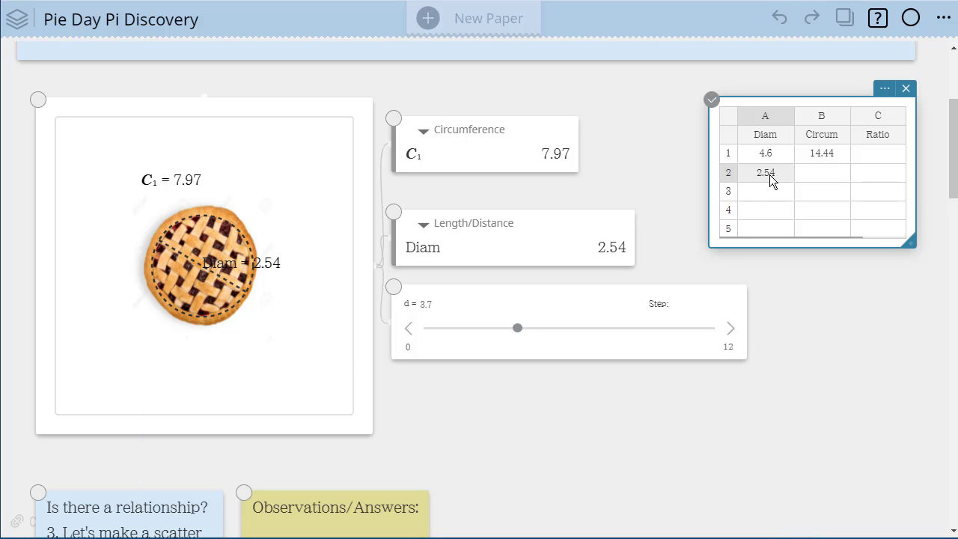
click(824, 172)
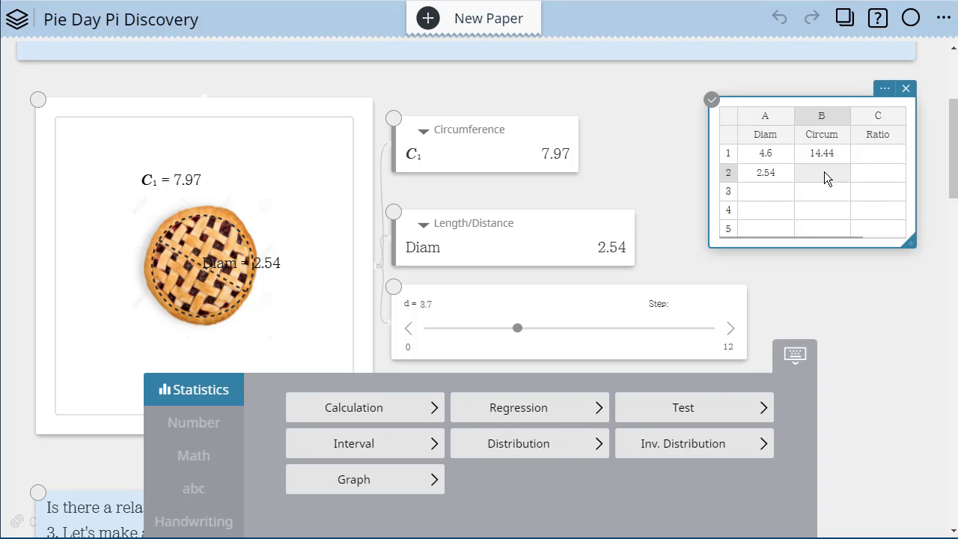
text(7.97)
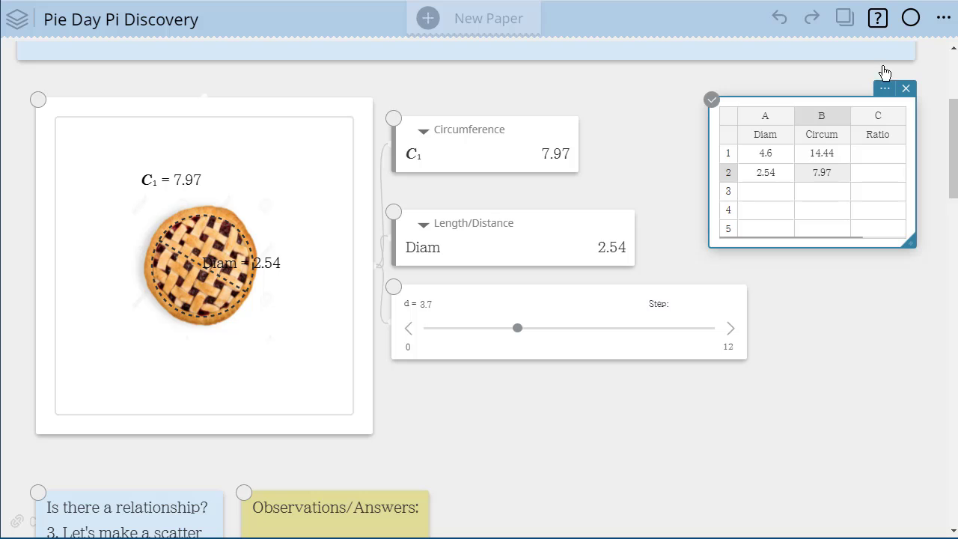
- Set the d slider to 5.56 and record diameter 3.81 and circumference 11.98 in row 3 of the data table
click(770, 198)
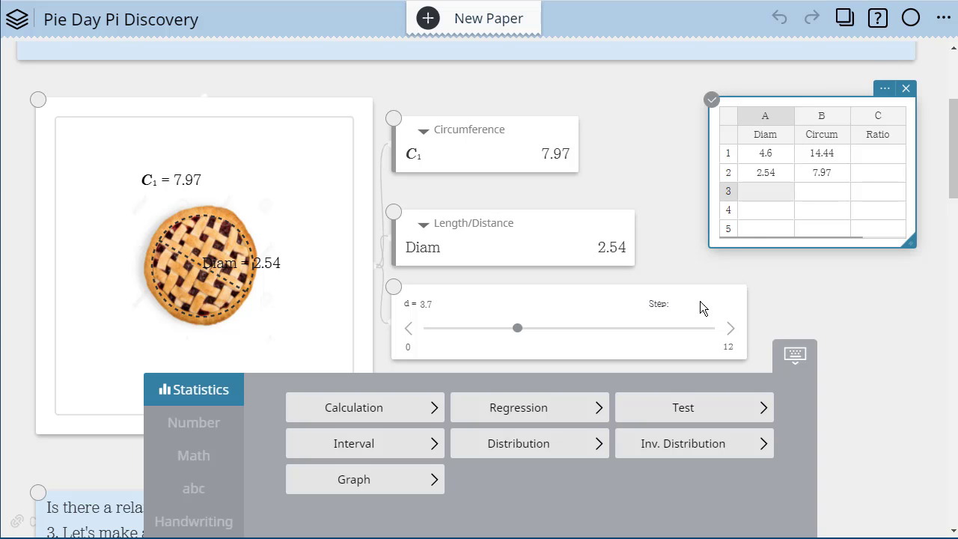
click(524, 331)
drag(517, 329, 563, 333)
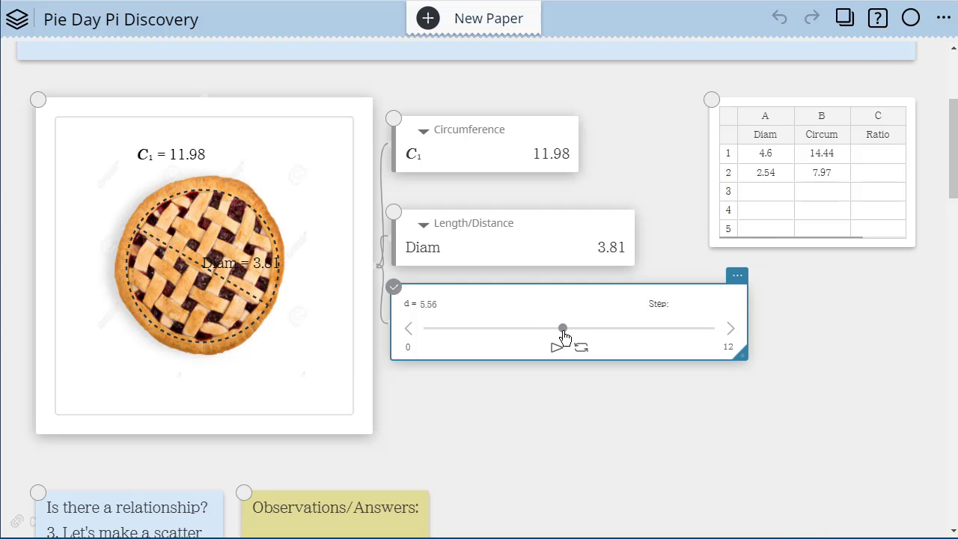
click(775, 193)
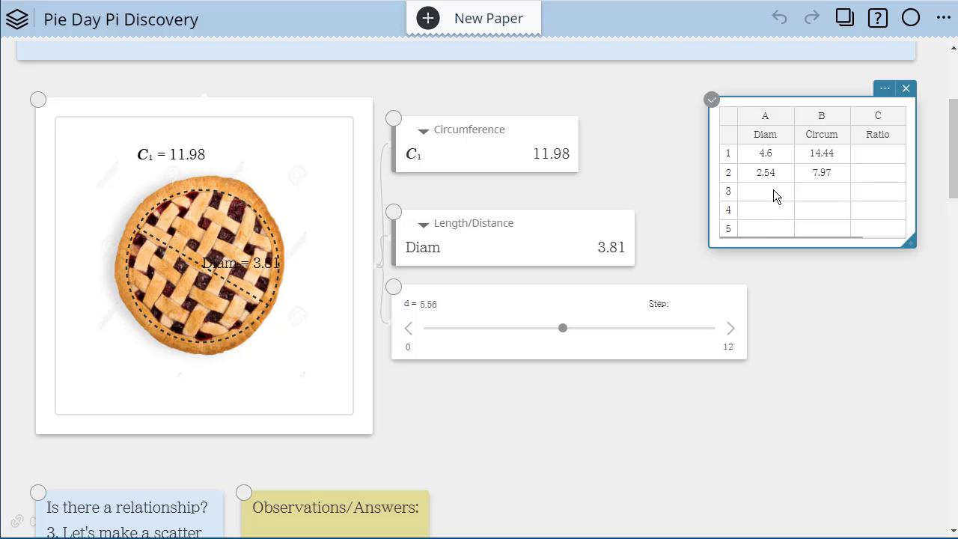
click(775, 192)
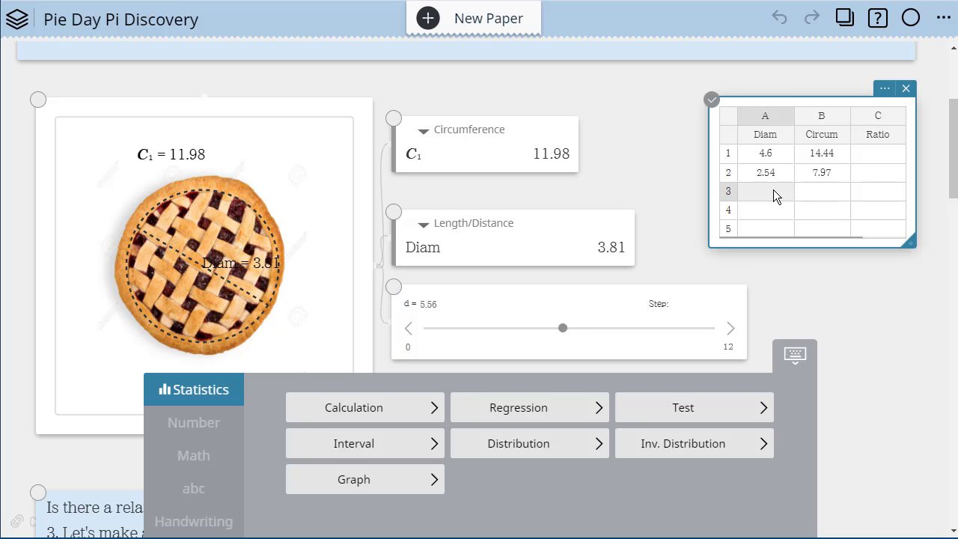
text(3.81)
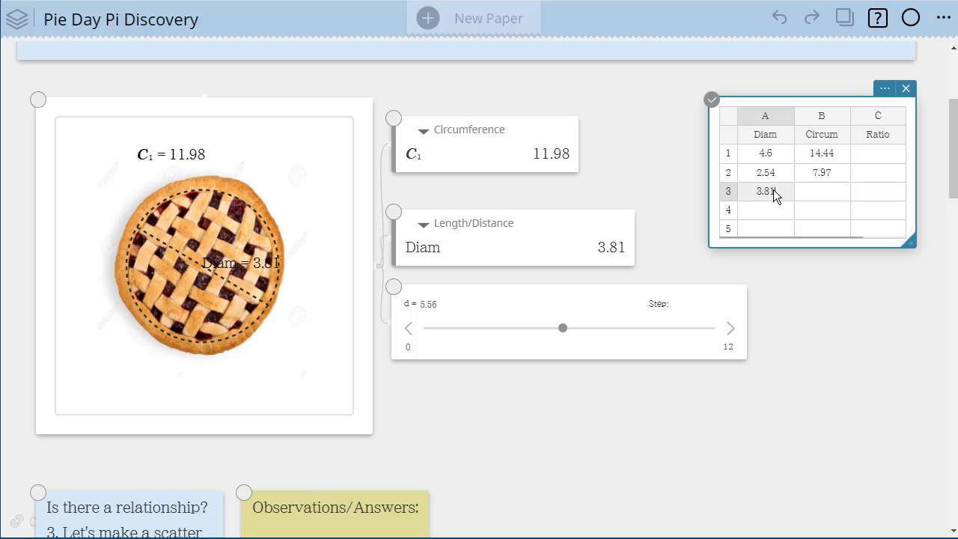
click(821, 191)
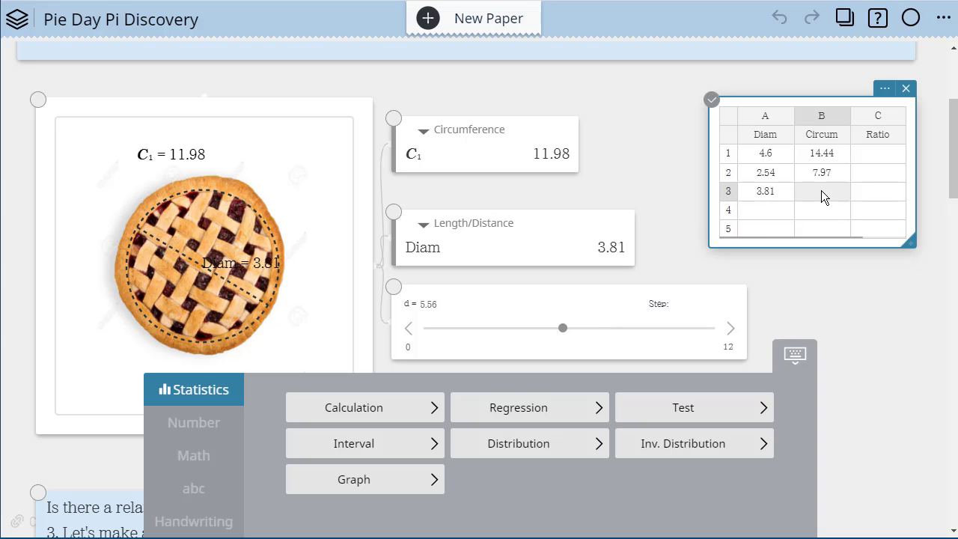
text(11.9)
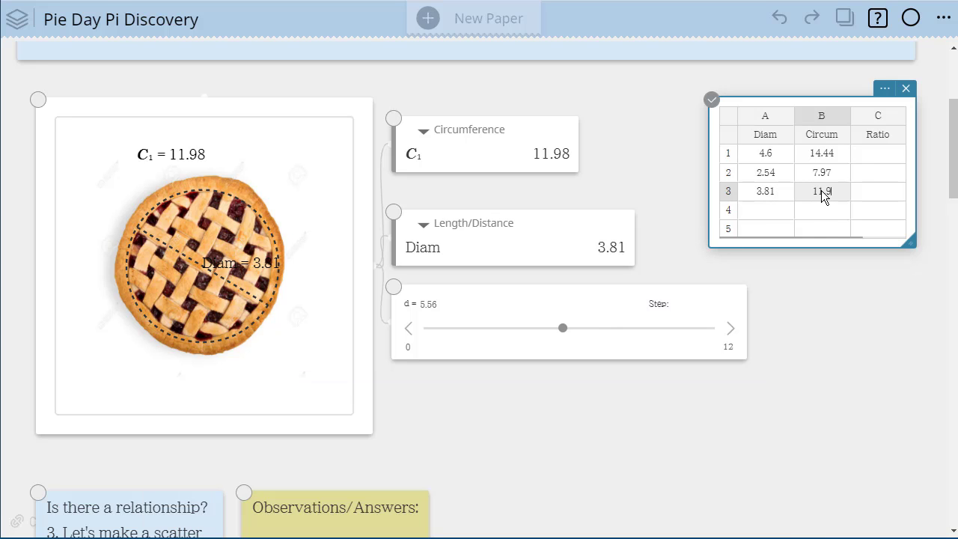
text(8)
key(Return)
- Set the d slider to 9.1 and record diameter 6.24 and circumference 19.61 in row 4 of the data table
click(767, 208)
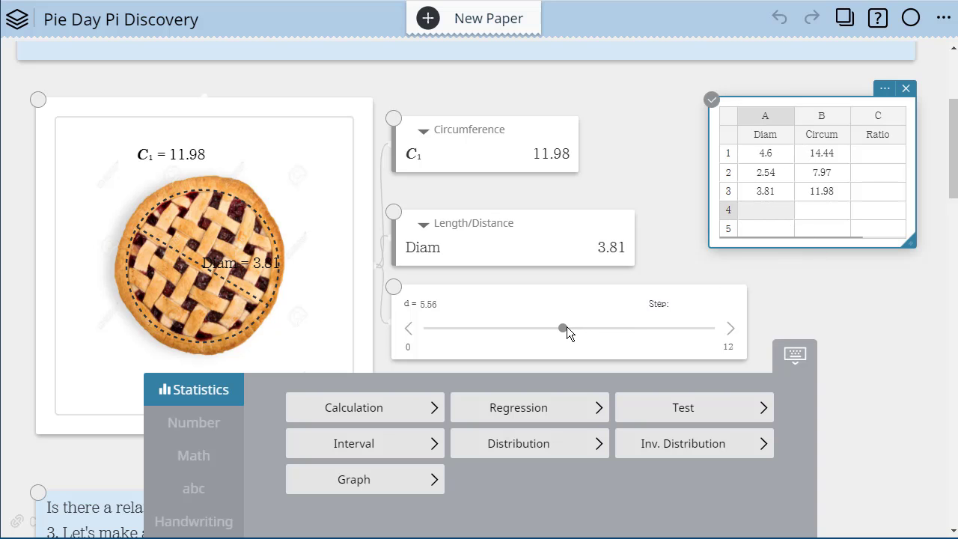
drag(565, 330, 650, 338)
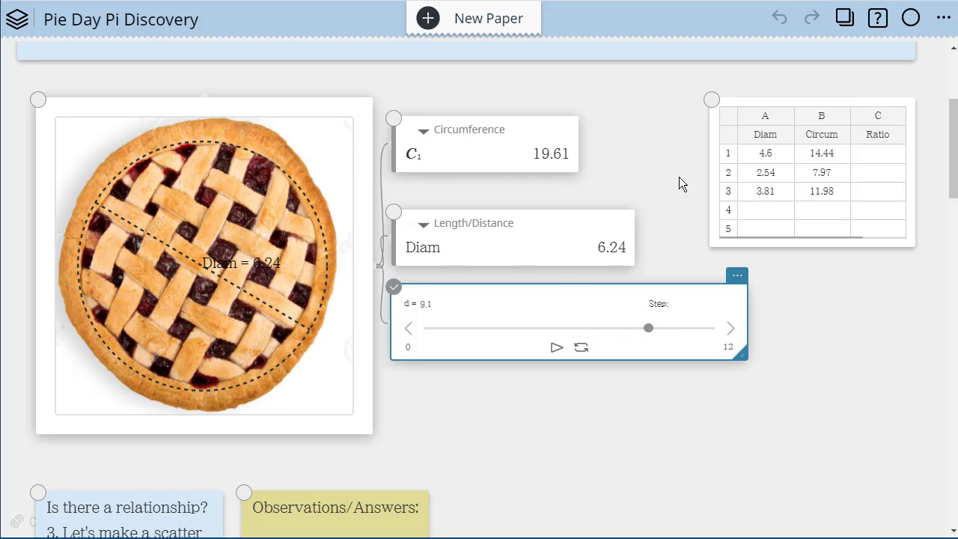
click(770, 209)
click(770, 210)
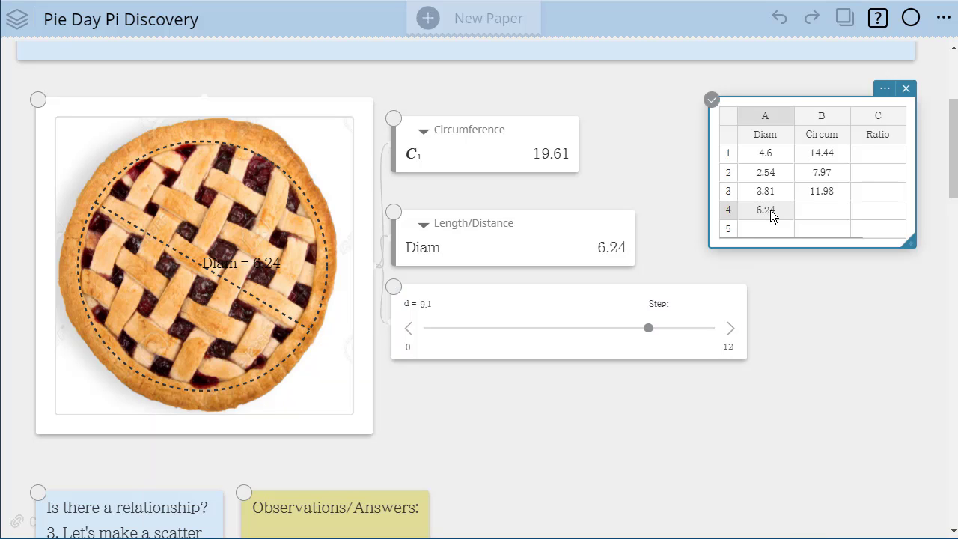
click(832, 211)
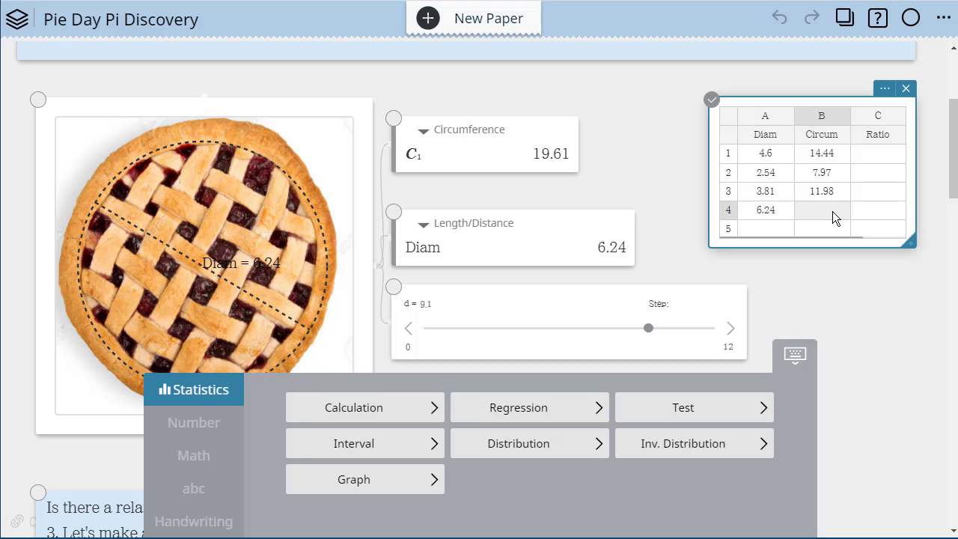
text(19.61)
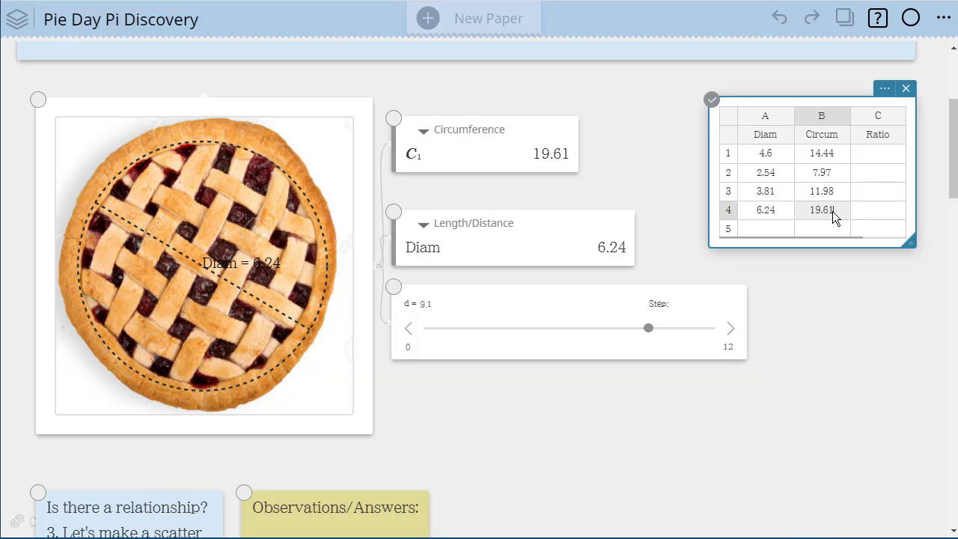
key(Return)
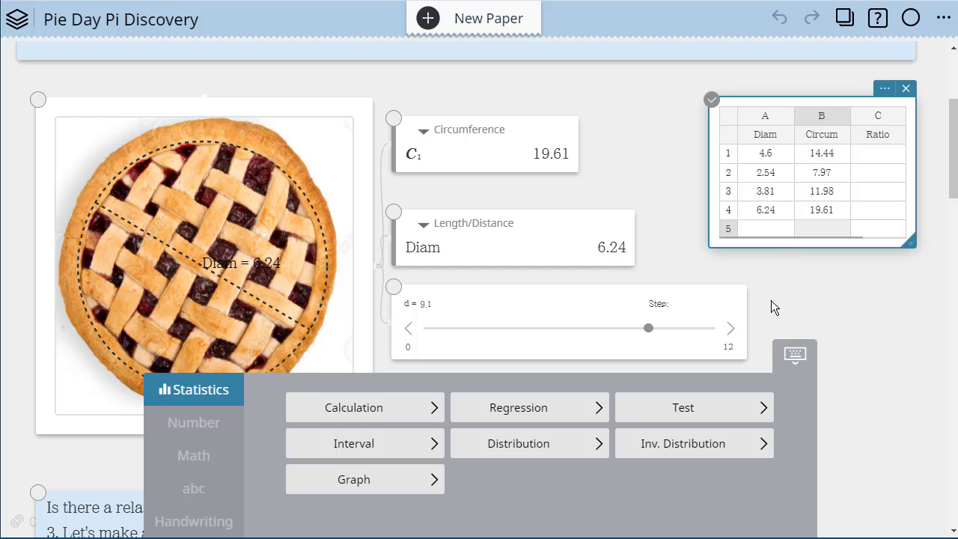
click(849, 296)
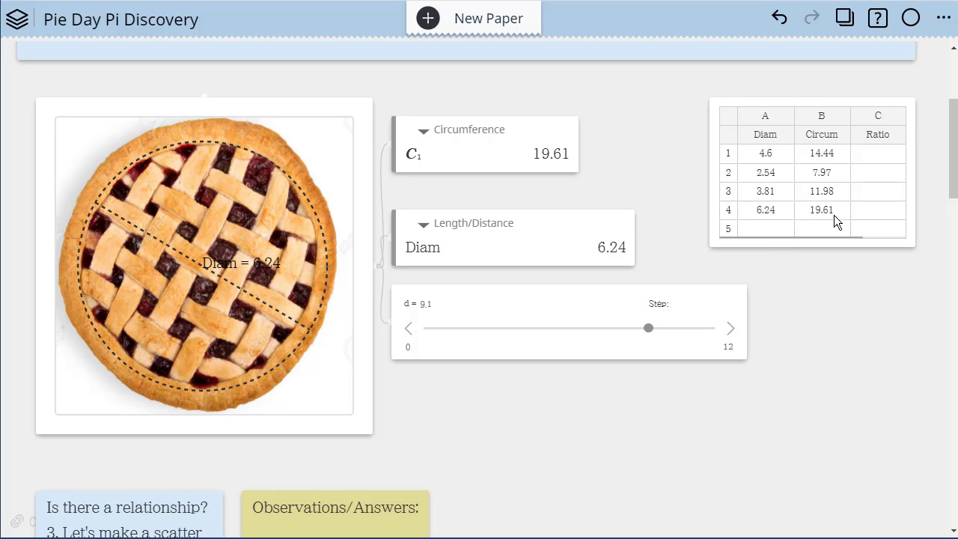
- Make the "Is there a relationship?" note slightly taller and wider, and read through its scatter plot instructions and questions
scroll(797, 325, down, 4)
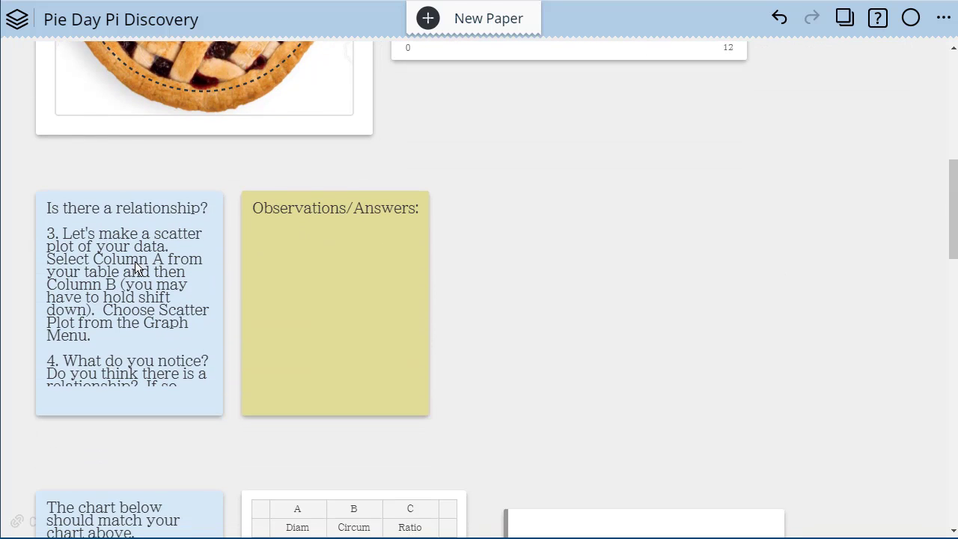
click(154, 389)
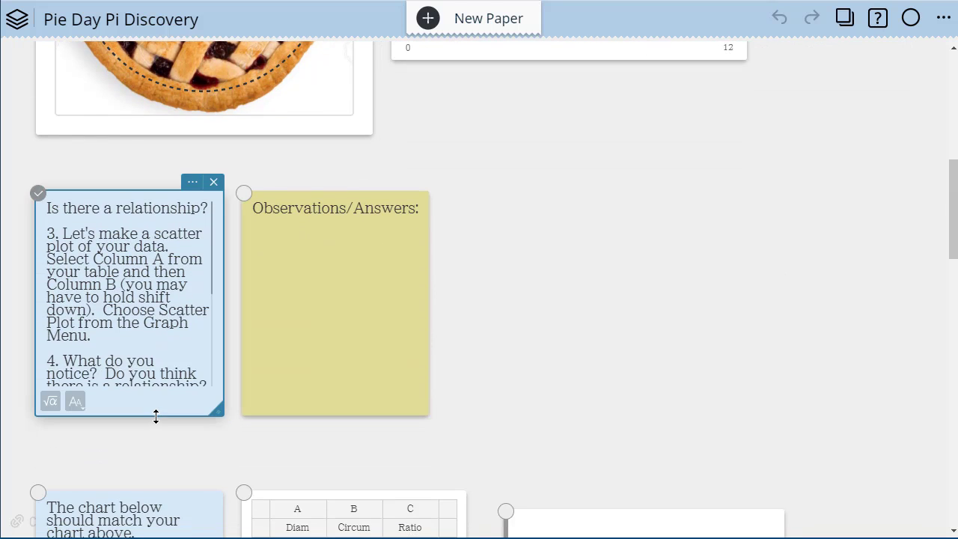
drag(155, 413, 163, 460)
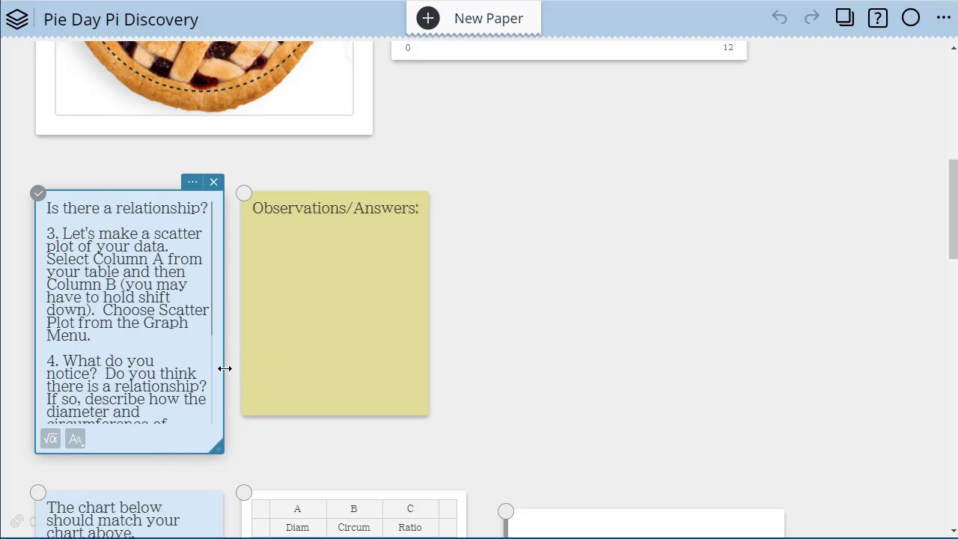
drag(224, 368, 236, 369)
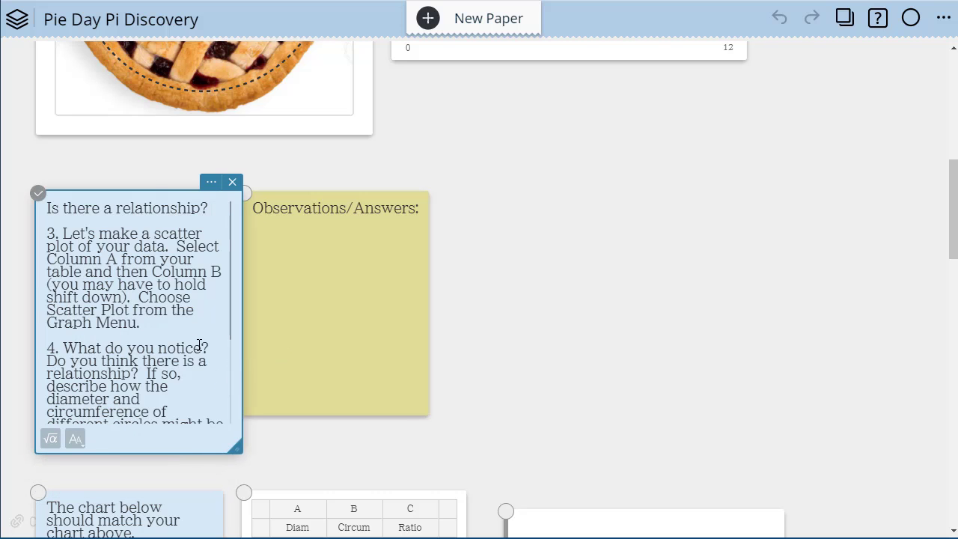
scroll(172, 285, up, 5)
scroll(172, 294, down, 5)
scroll(172, 284, down, 2)
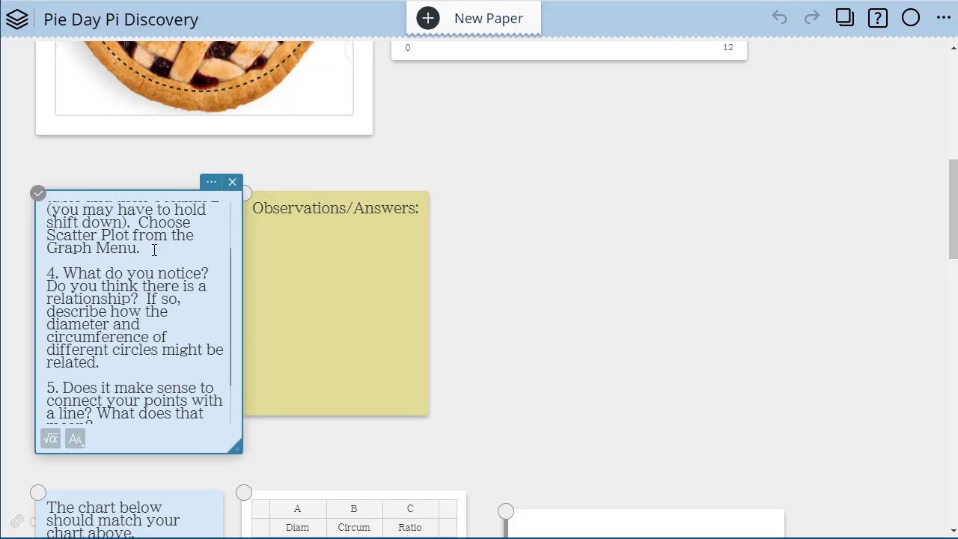
- Reread the "Is there a relationship?" instructions and make a scatter plot of table columns A (Diam) and B (Circum)
scroll(172, 285, up, 2)
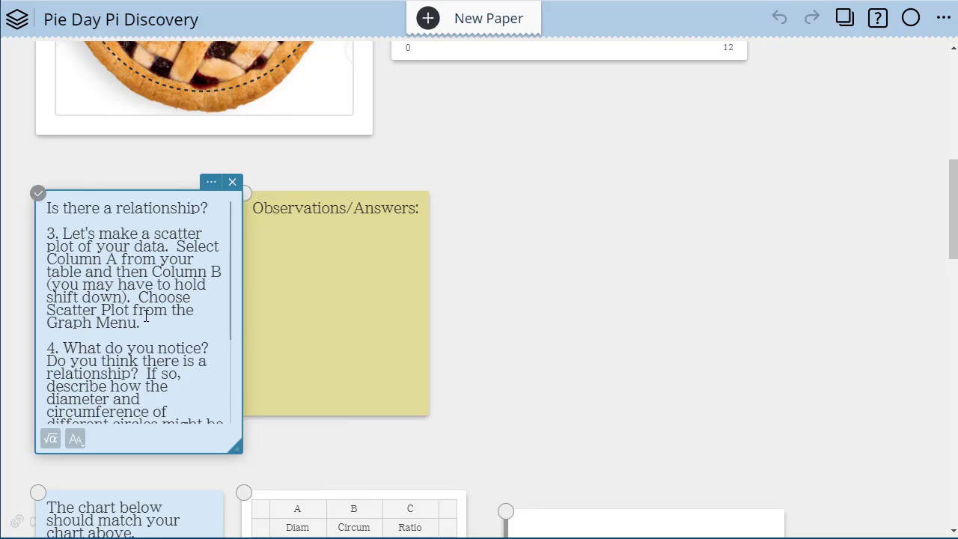
scroll(144, 322, down, 3)
scroll(142, 332, down, 1)
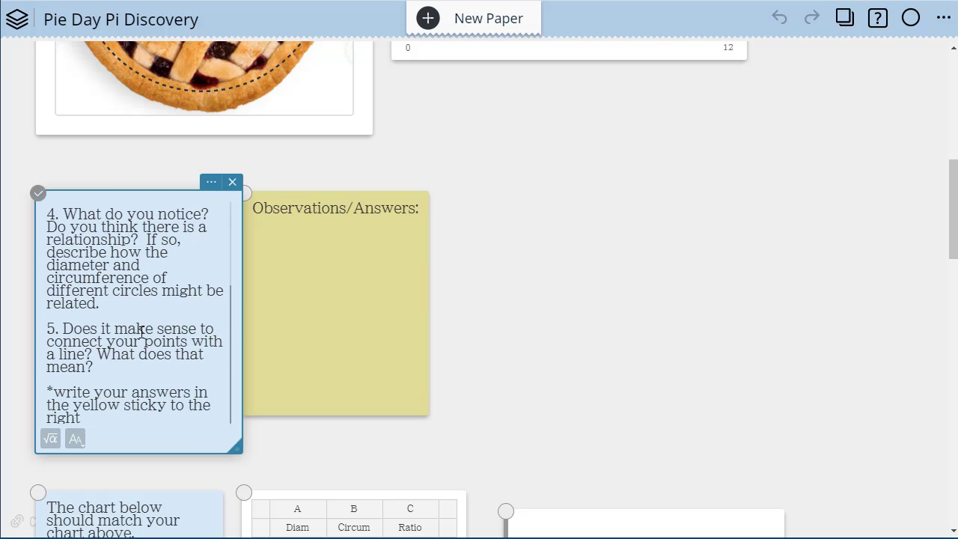
scroll(141, 334, up, 3)
scroll(627, 269, up, 3)
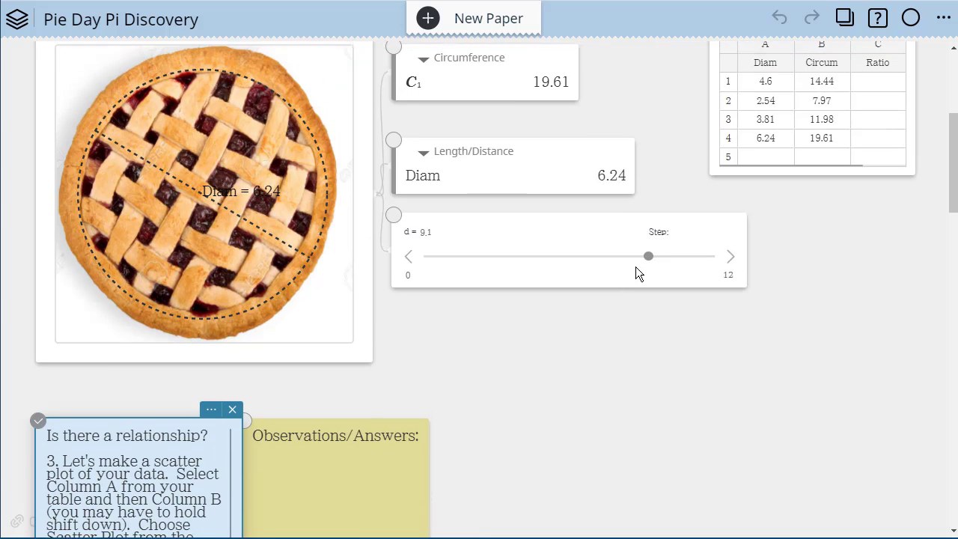
scroll(636, 267, up, 3)
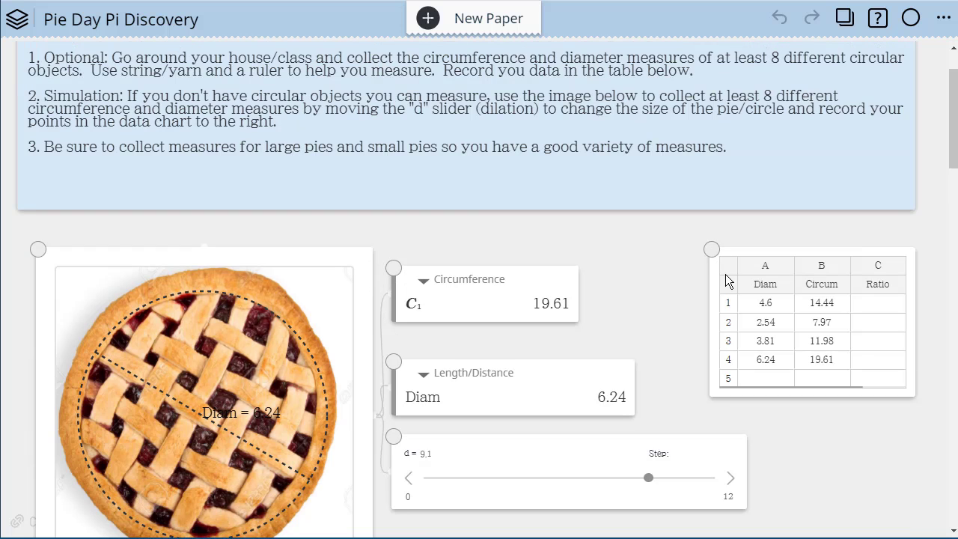
click(765, 266)
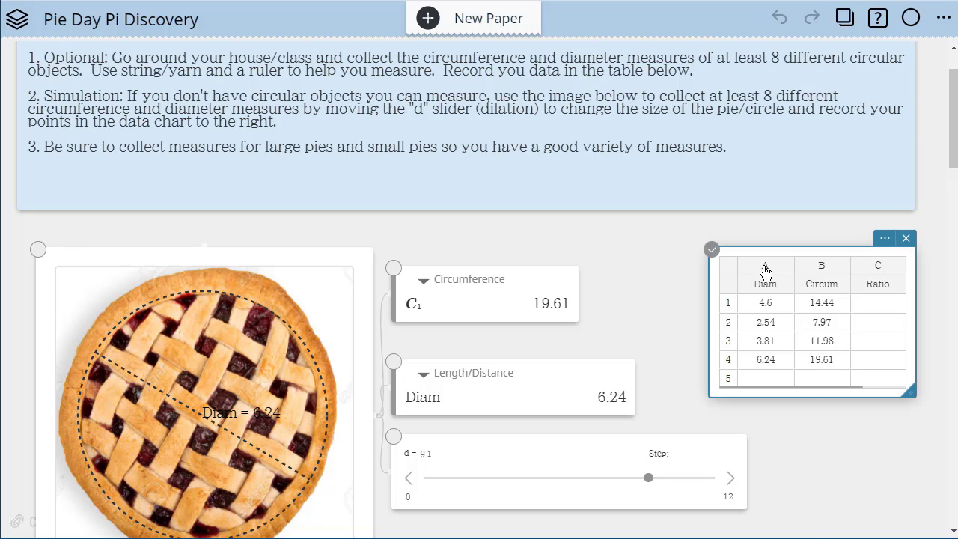
click(765, 265)
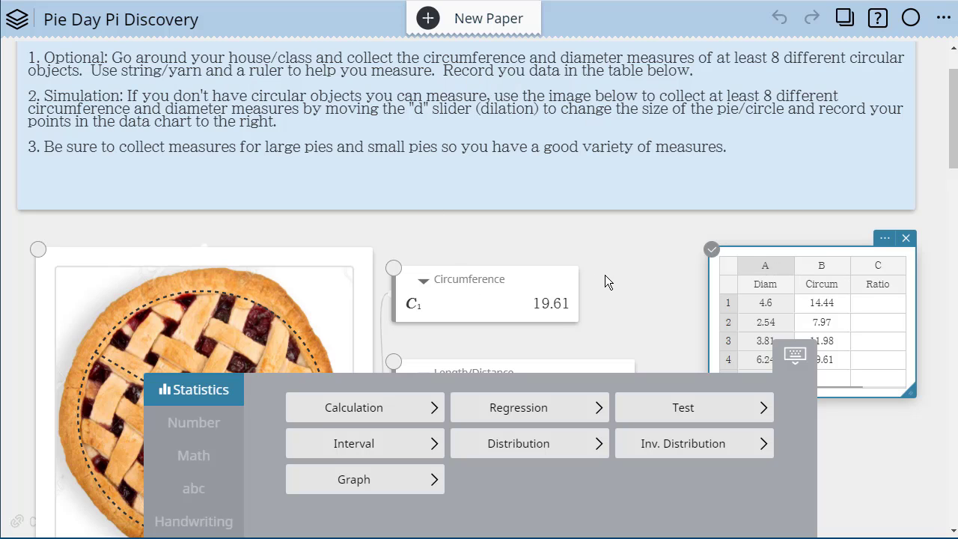
click(823, 269)
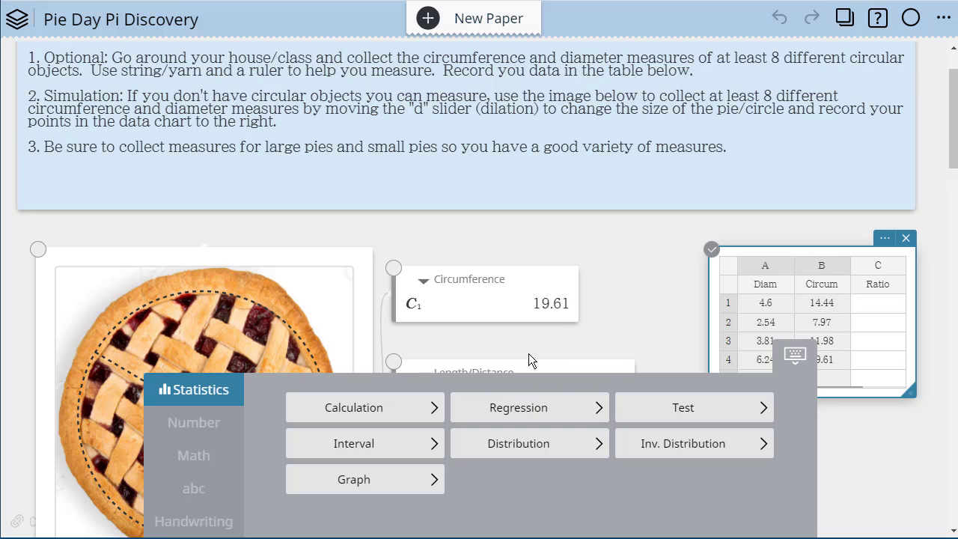
click(356, 485)
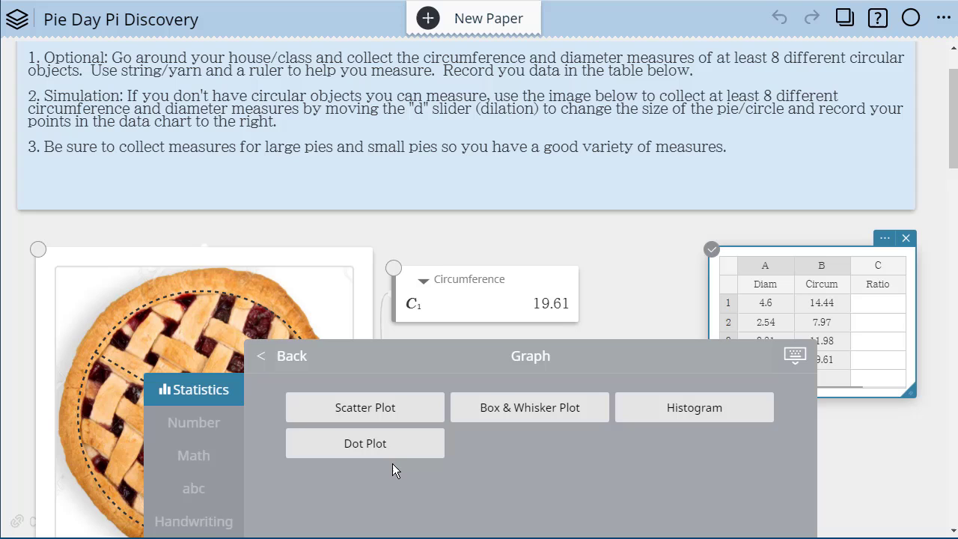
click(384, 423)
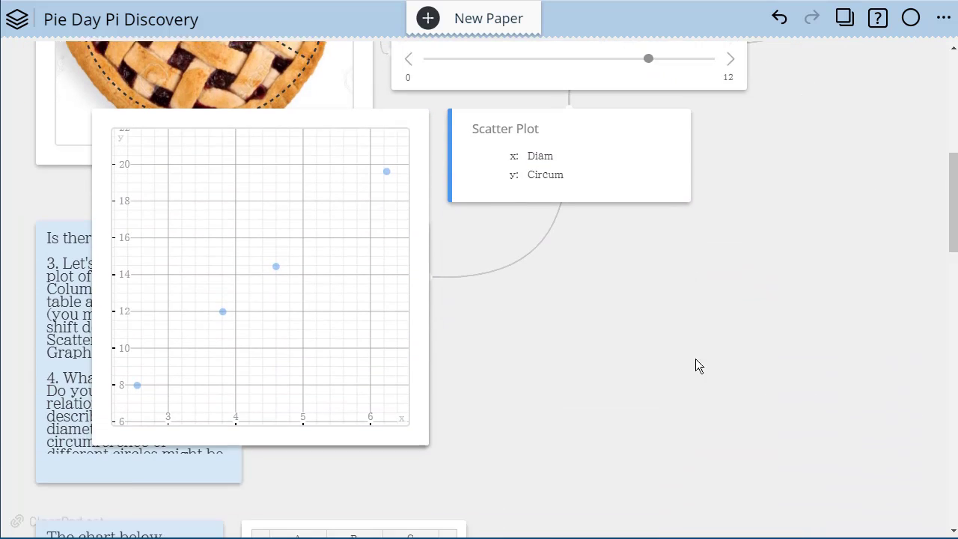
- Arrange the scatter plot graph and its Diam/Circum card clear of each other beside the notes, and adjust the graph to show the origin
drag(383, 268, 871, 317)
scroll(448, 306, up, 1)
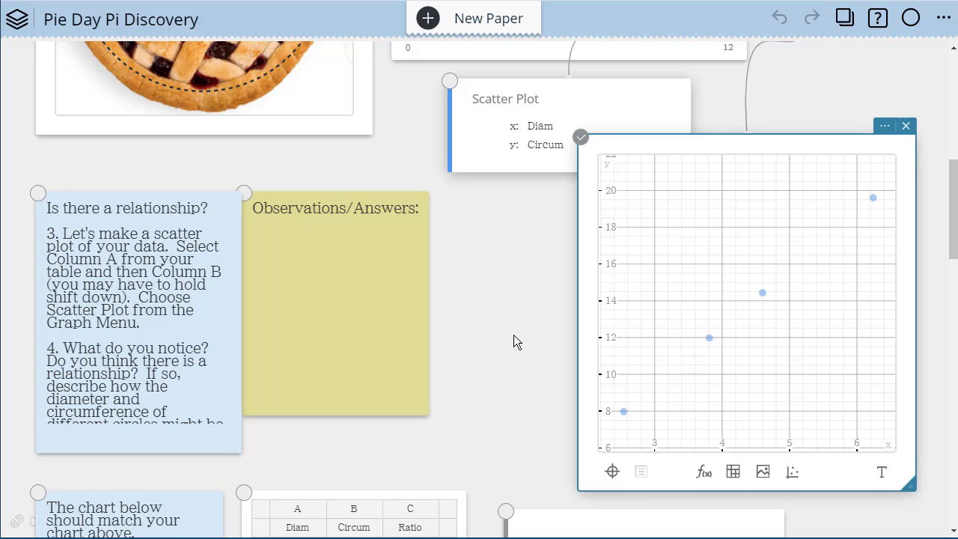
scroll(513, 337, up, 3)
scroll(656, 366, up, 2)
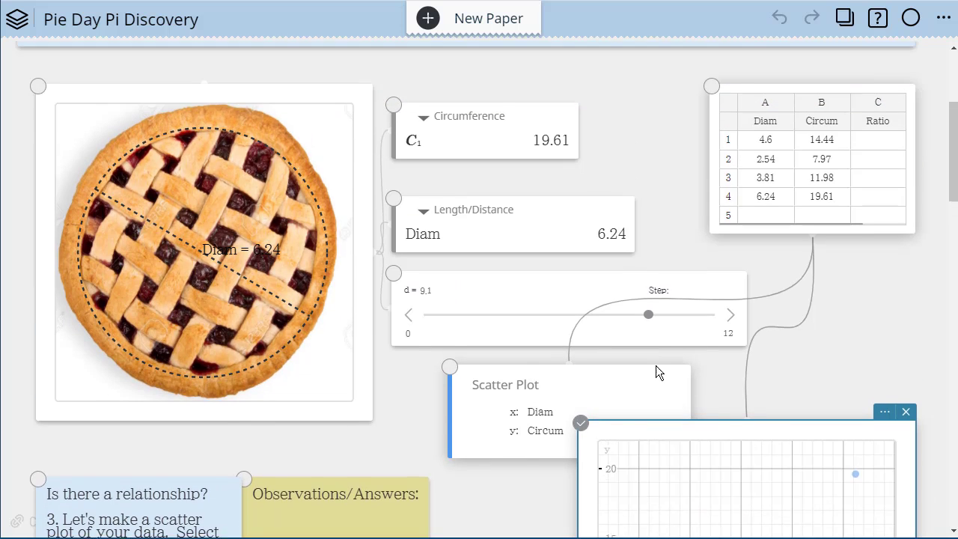
scroll(805, 379, down, 4)
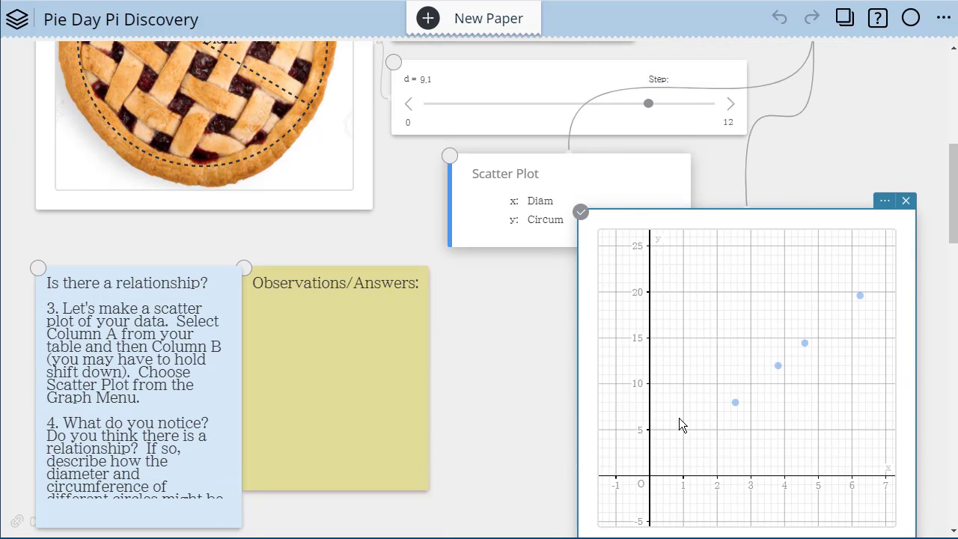
drag(679, 425, 678, 450)
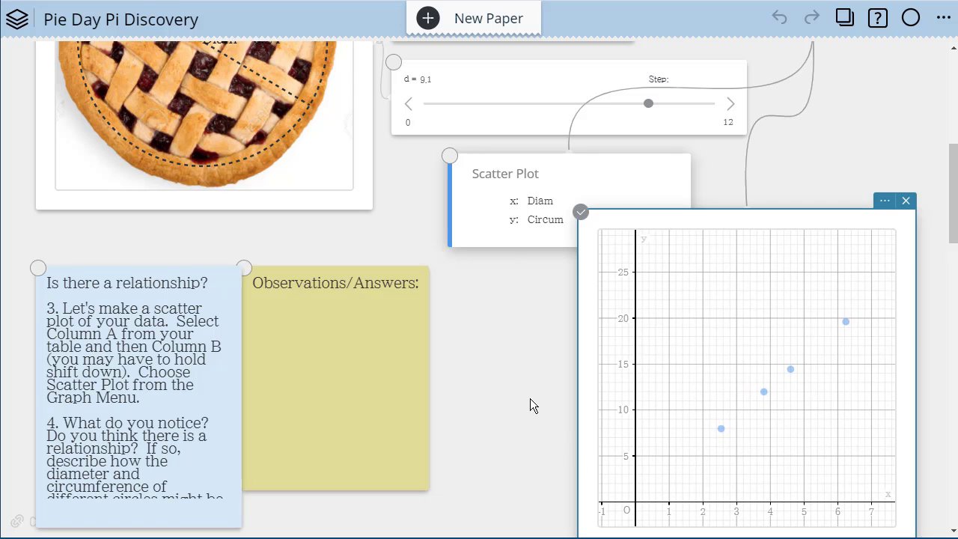
drag(501, 246, 454, 267)
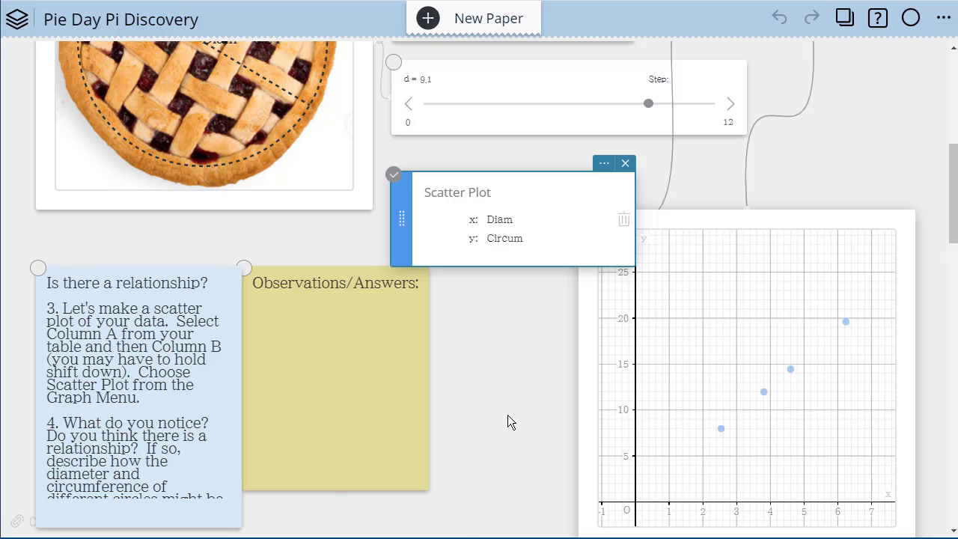
- Compare the lower data table with the upper one and read instruction 6 on defining the ratio of circumference to diameter
scroll(507, 415, down, 1)
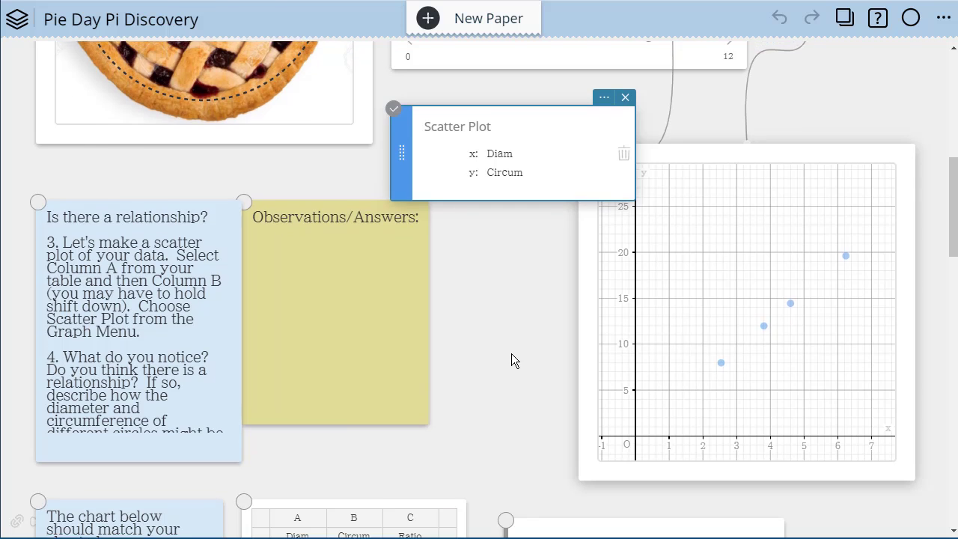
scroll(511, 353, up, 3)
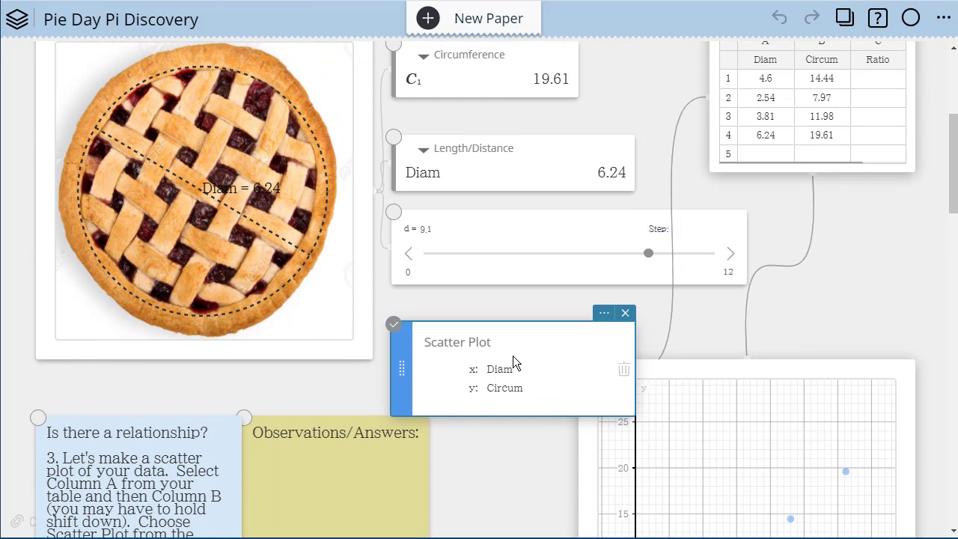
scroll(511, 356, down, 6)
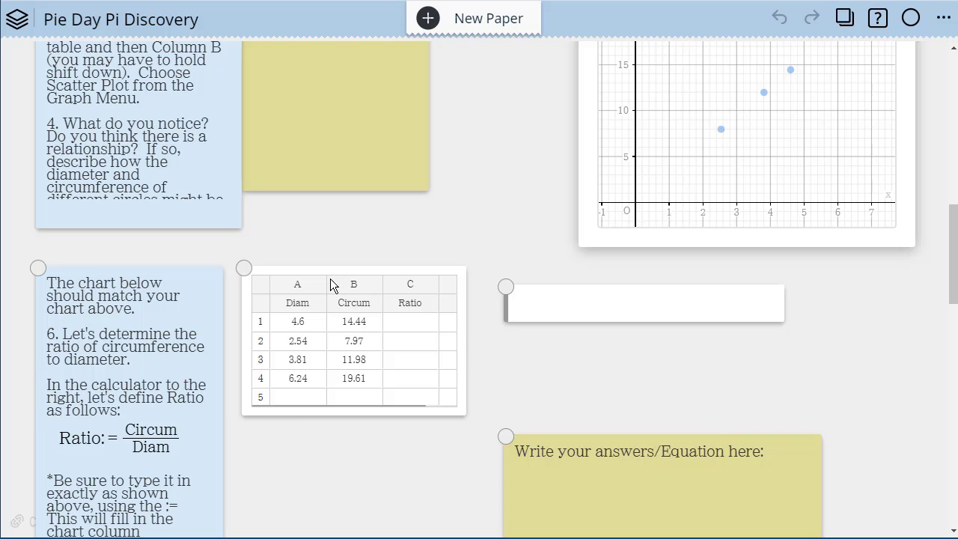
scroll(342, 354, up, 8)
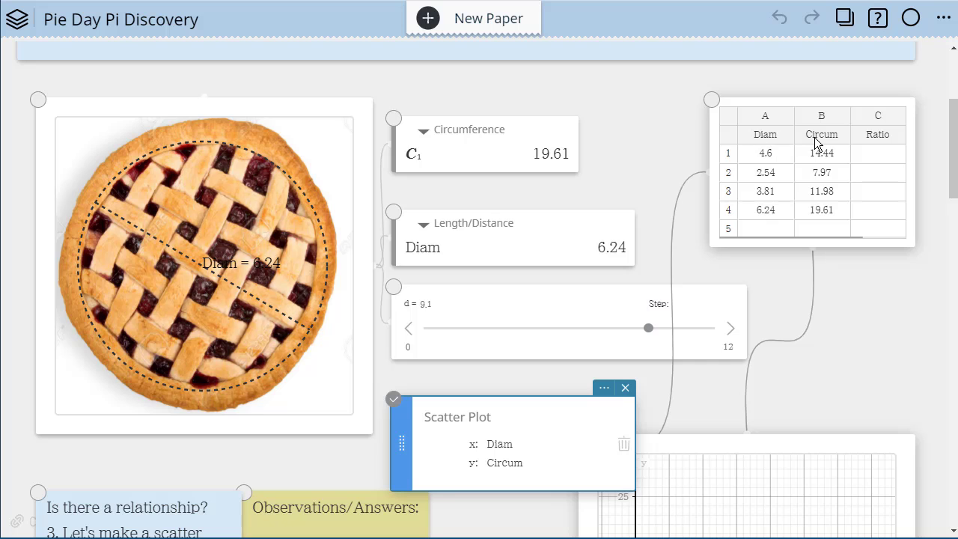
scroll(367, 256, down, 8)
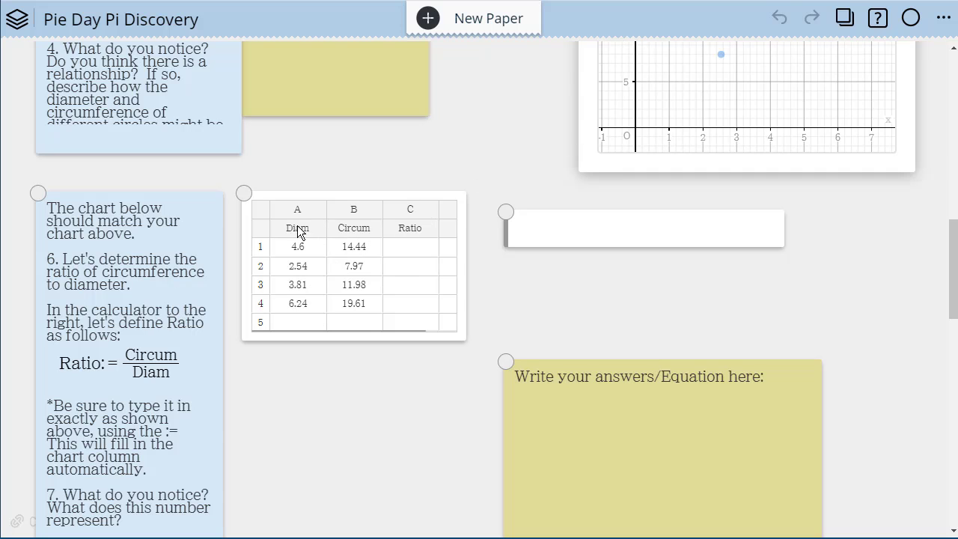
scroll(443, 164, up, 2)
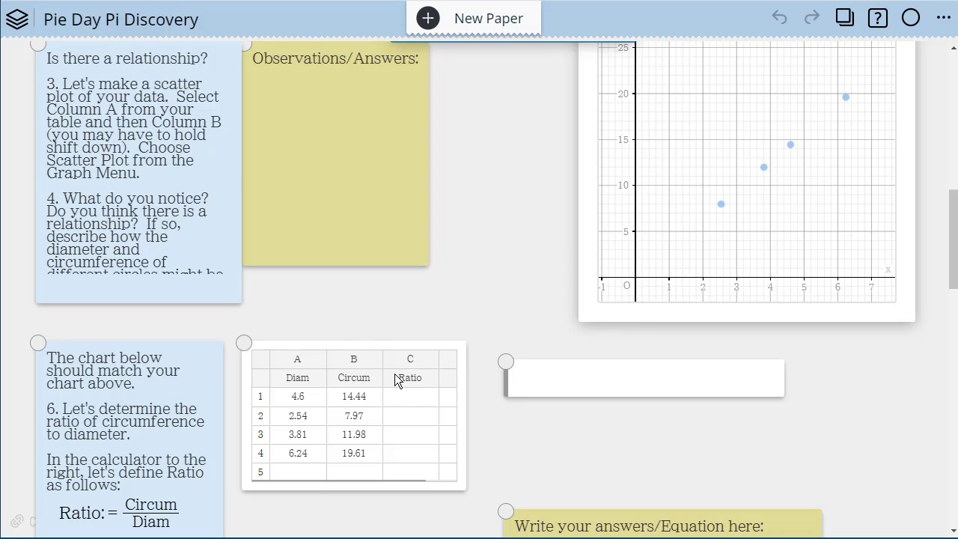
scroll(397, 434, down, 3)
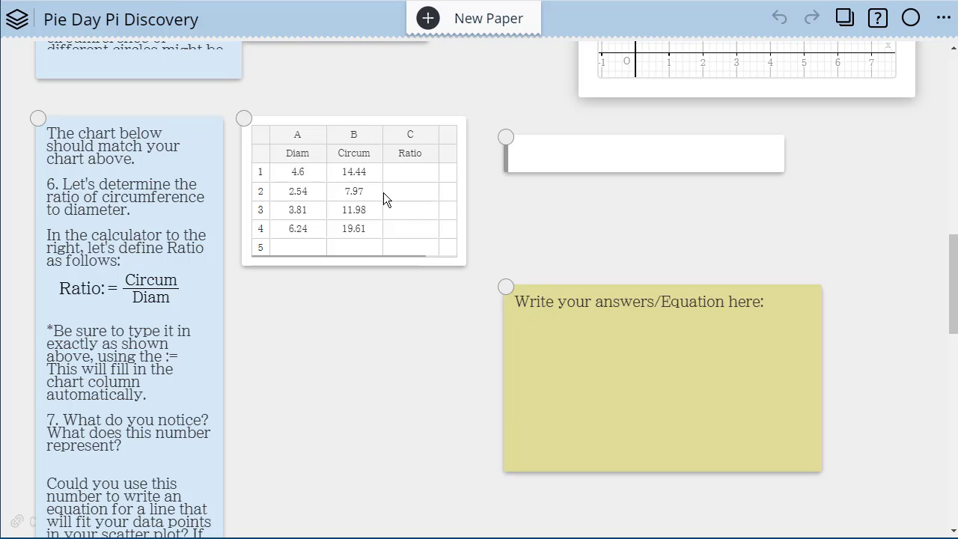
- Define Ratio:=Circum/Diam in the empty calculation box beside the lower data table
click(587, 160)
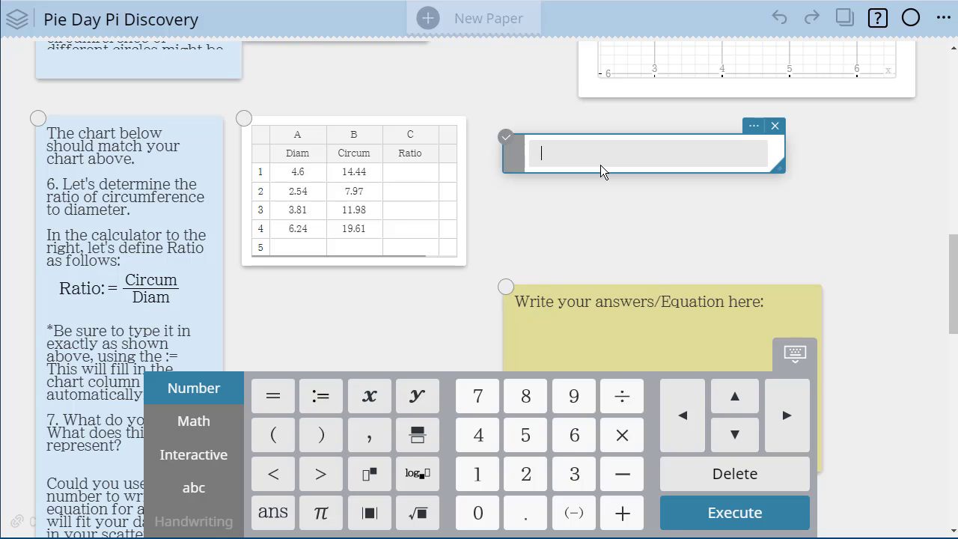
text(Ratio:=Circum)
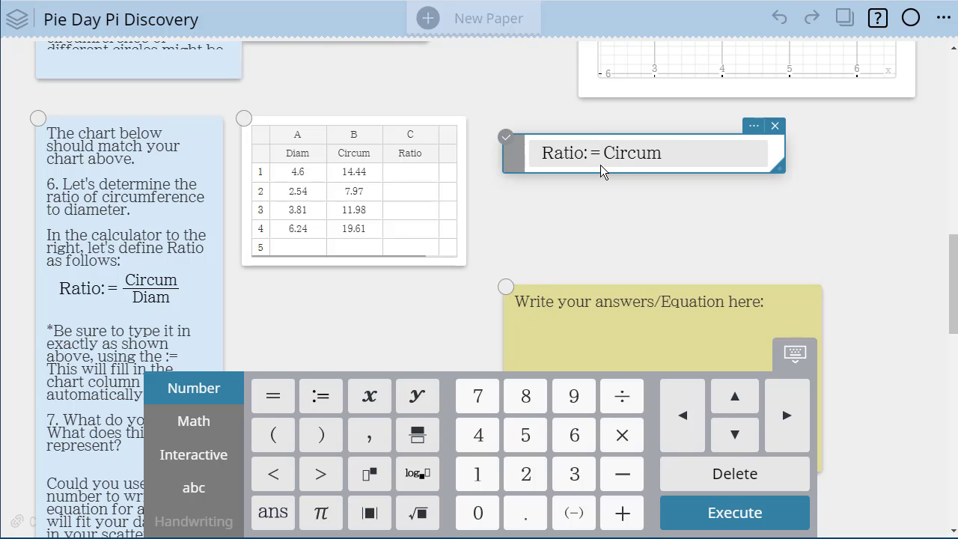
text(/Diam)
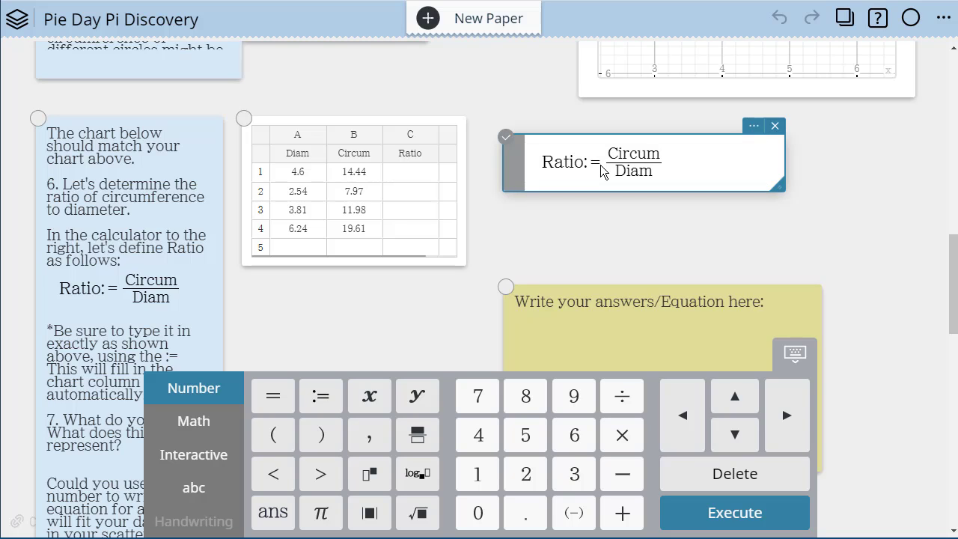
key(Return)
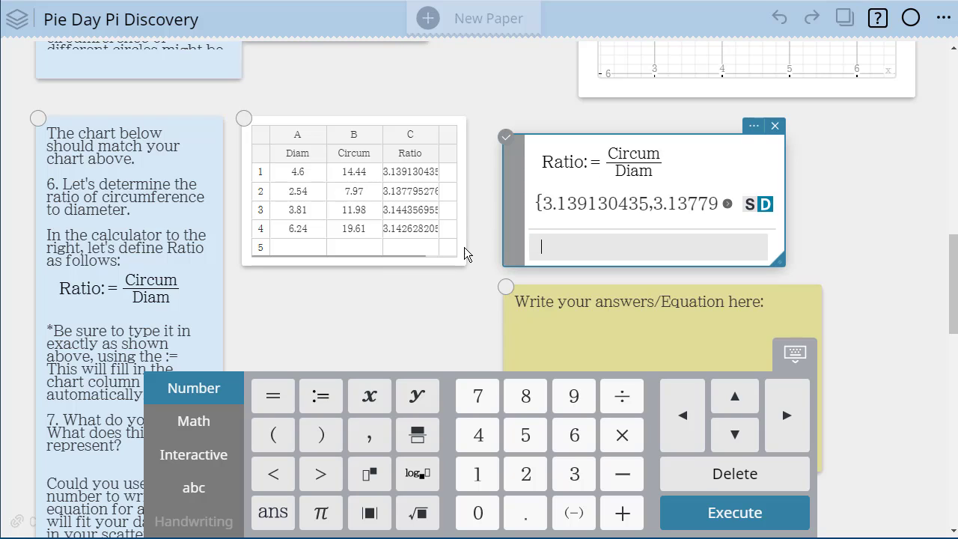
- Widen the Ratio calculation box to show more of its list, and widen the lower data table slightly
drag(788, 215, 915, 217)
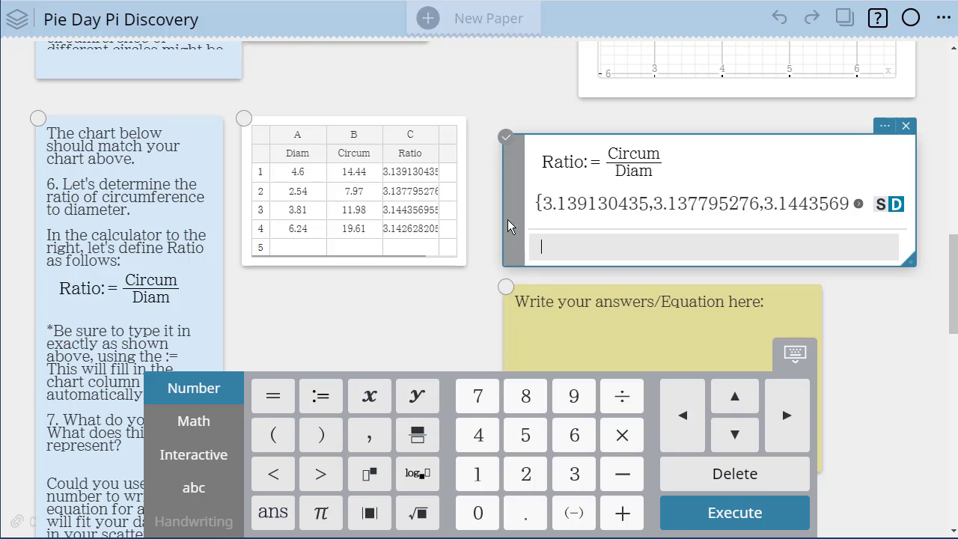
click(456, 238)
mouse_move(473, 265)
mouse_down()
mouse_move(505, 278)
mouse_move(486, 265)
mouse_up()
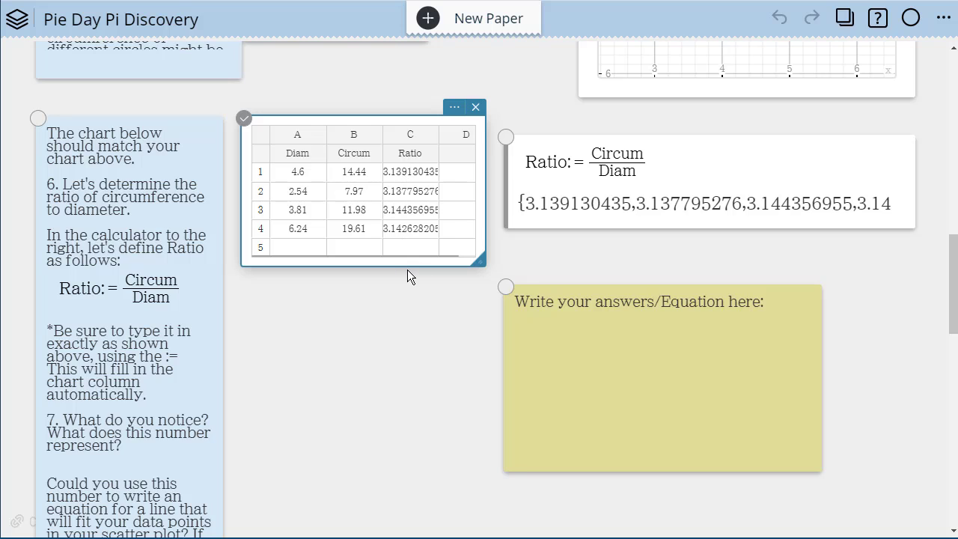
- Read the questions on the ratio and line equation, then add an empty function box to the scatter plot and place it beside the graph
scroll(207, 419, down, 2)
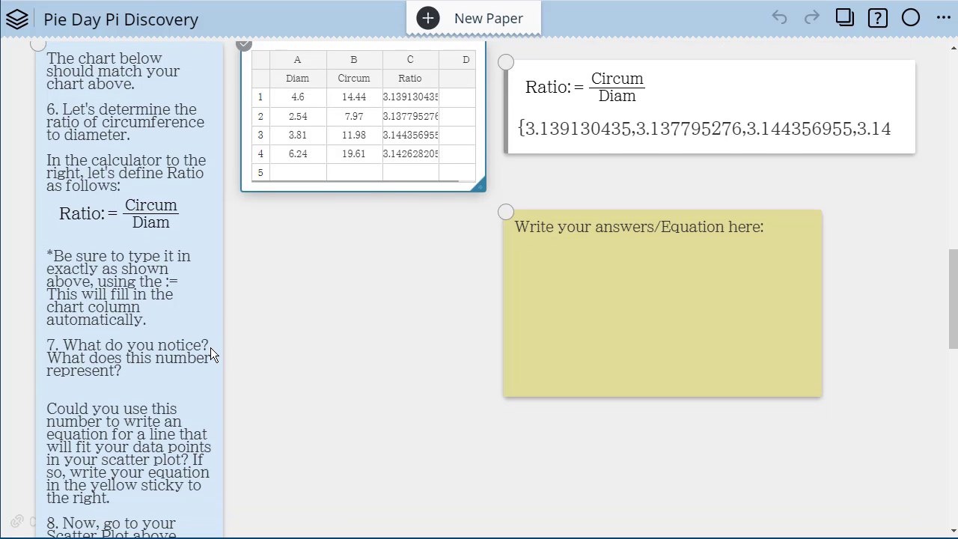
scroll(503, 209, up, 10)
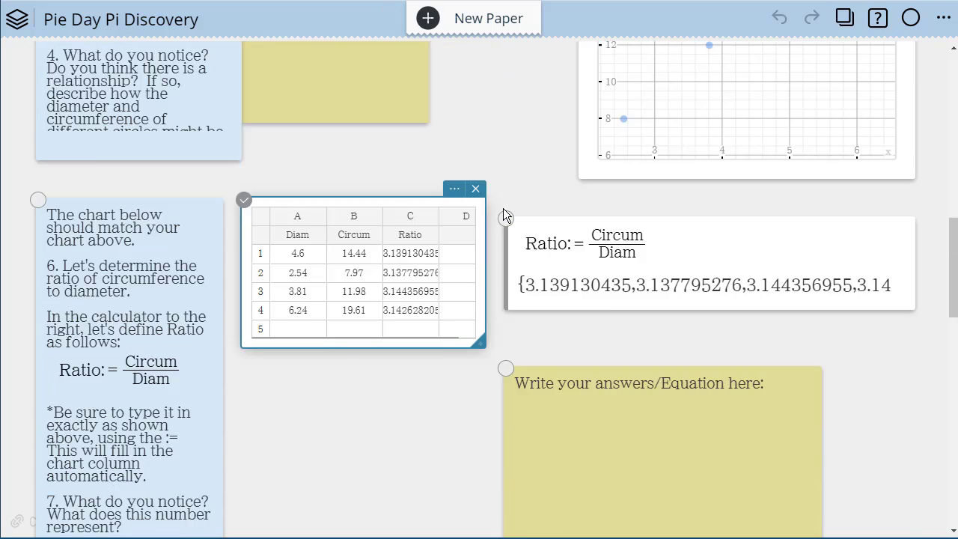
scroll(761, 271, down, 6)
scroll(723, 262, up, 3)
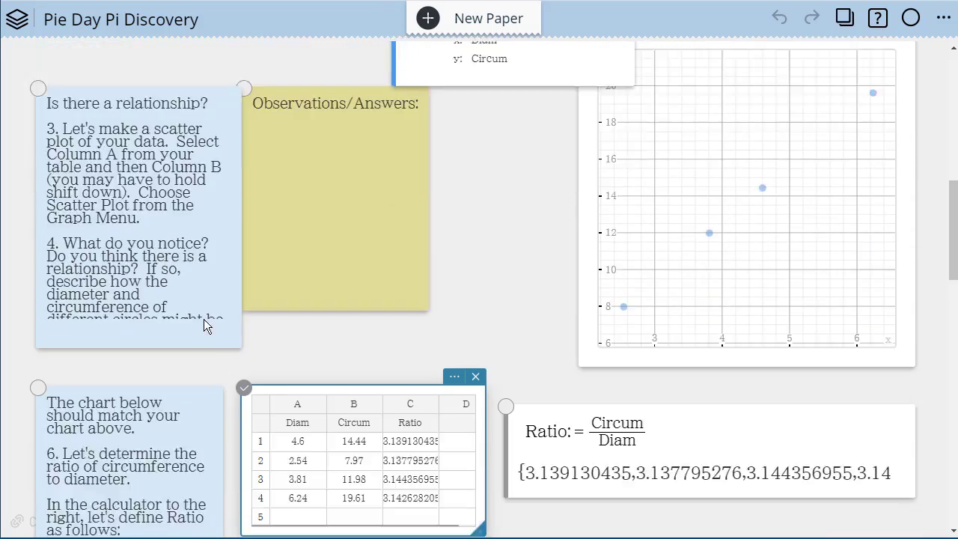
scroll(207, 320, down, 6)
scroll(742, 296, up, 5)
click(757, 255)
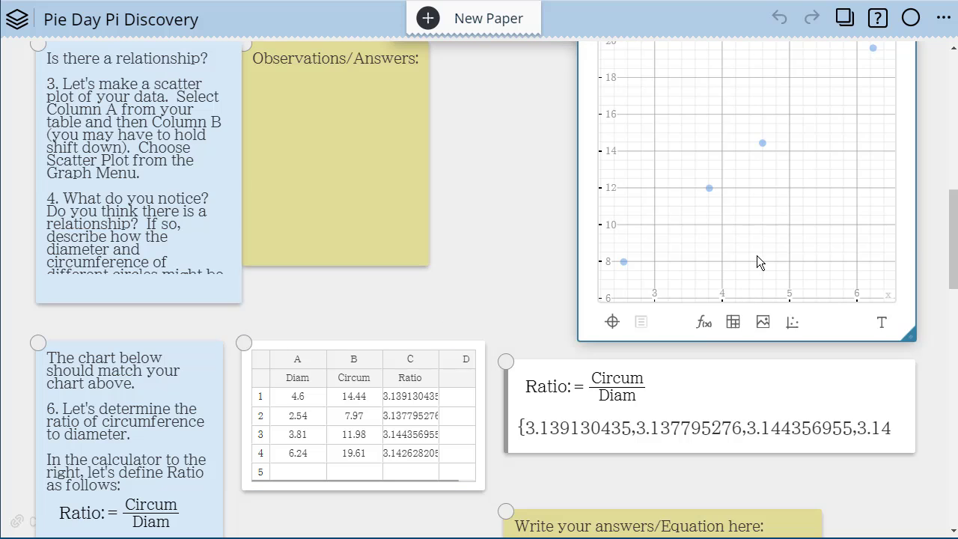
click(704, 322)
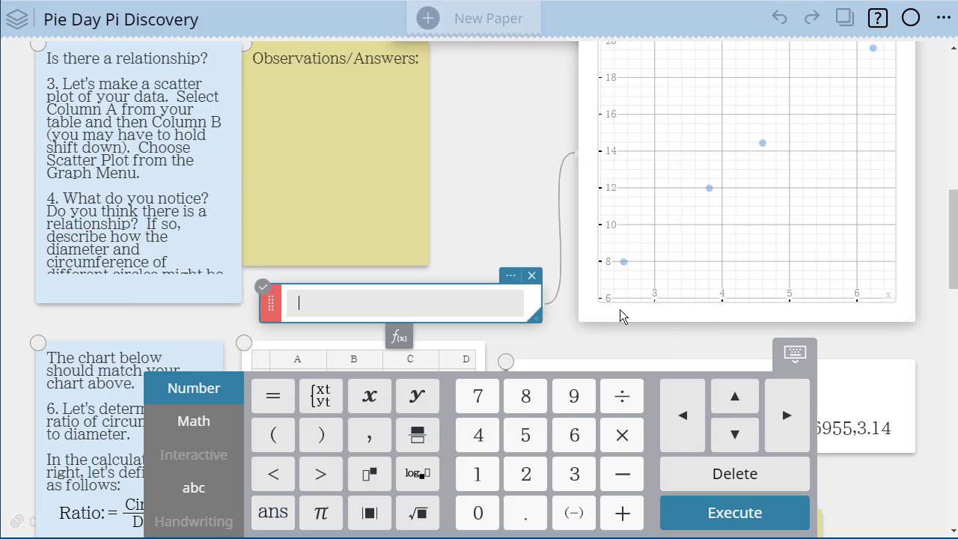
drag(395, 298, 430, 175)
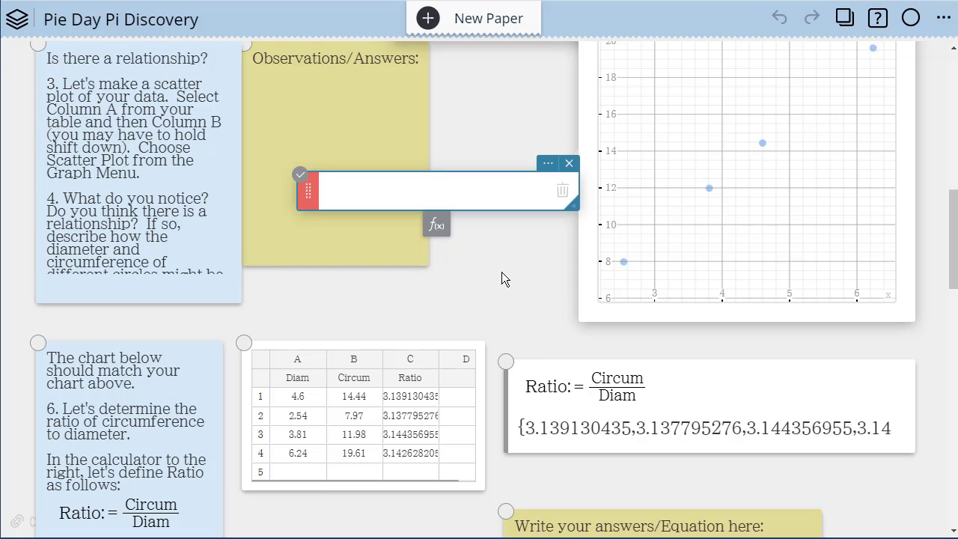
- Review the activity from the scatter plot and ratio back to the pie measurements and opening instructions, and look over the paper's options
scroll(490, 268, up, 5)
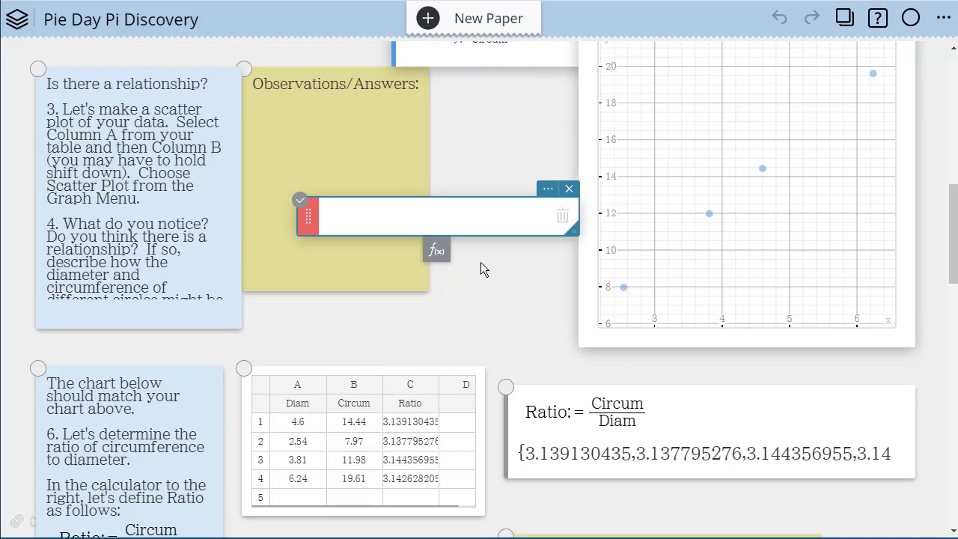
scroll(753, 186, up, 4)
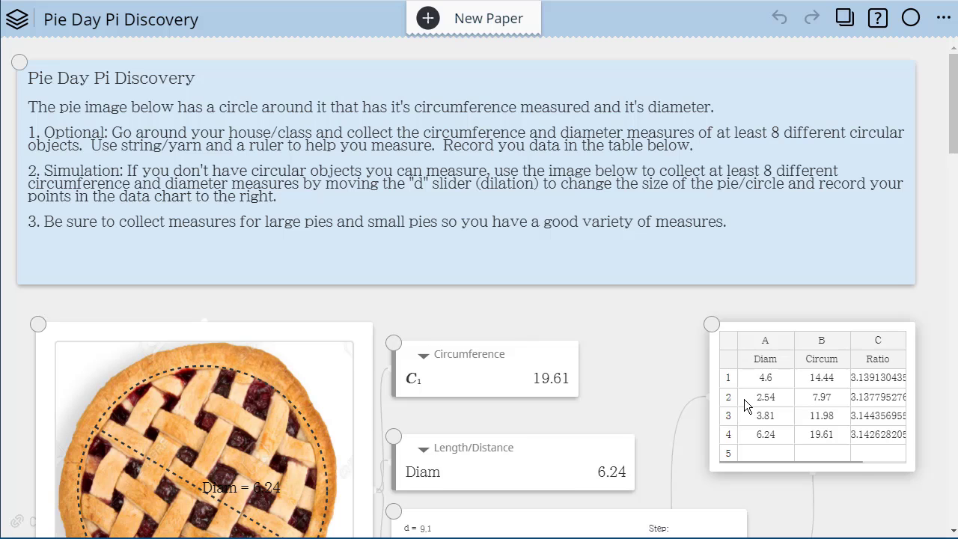
scroll(744, 404, down, 2)
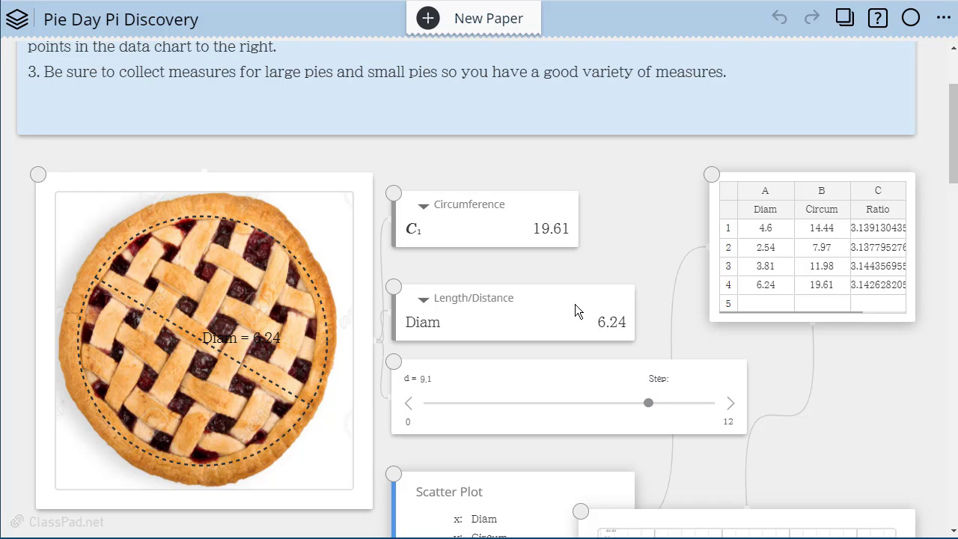
scroll(849, 314, down, 7)
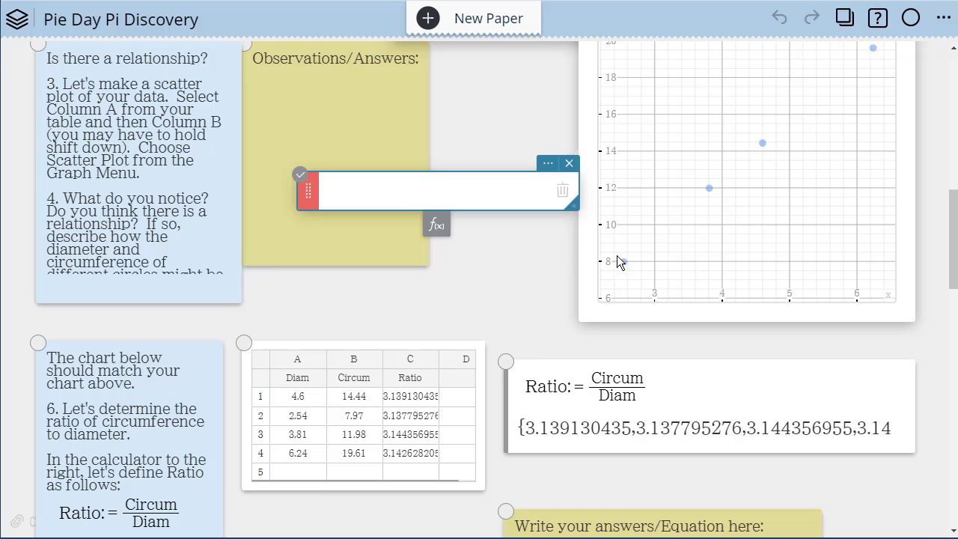
scroll(604, 249, up, 8)
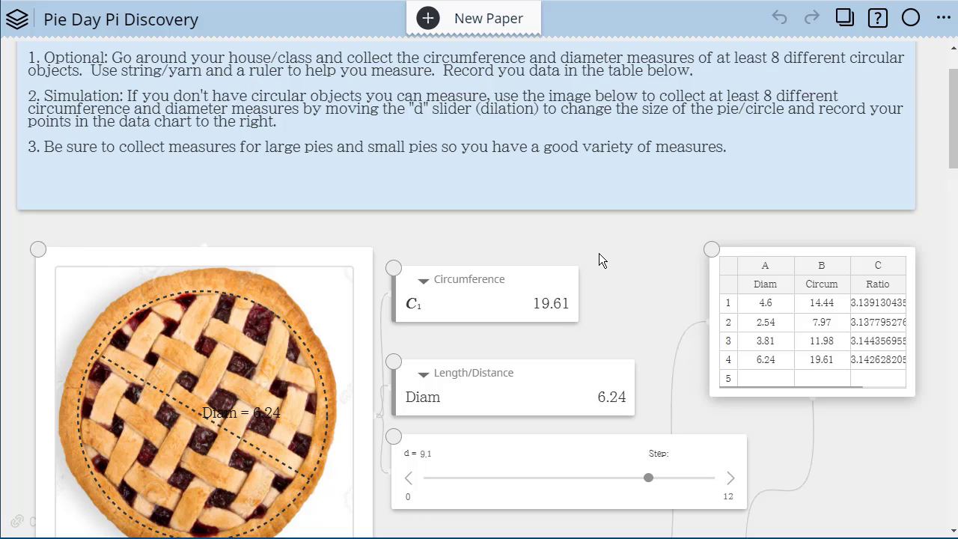
scroll(599, 252, up, 2)
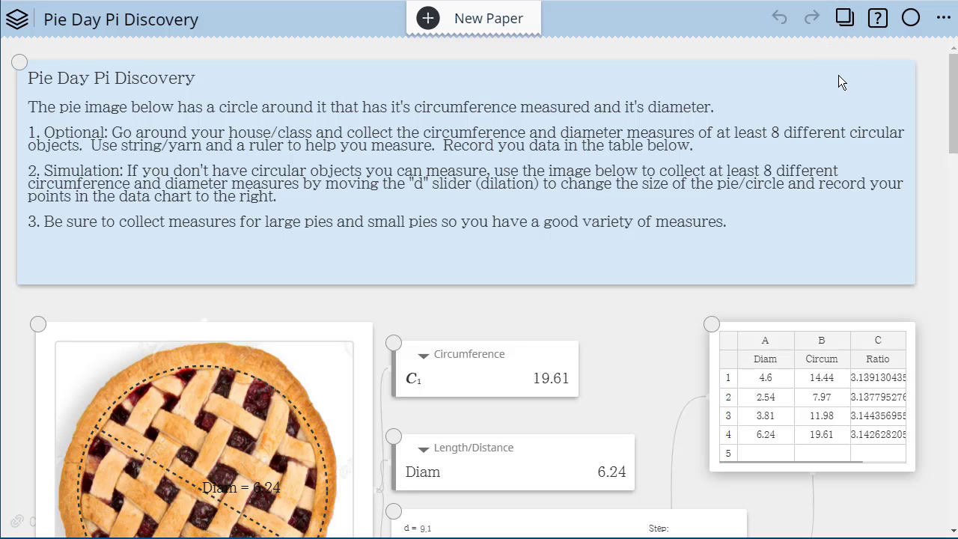
click(943, 21)
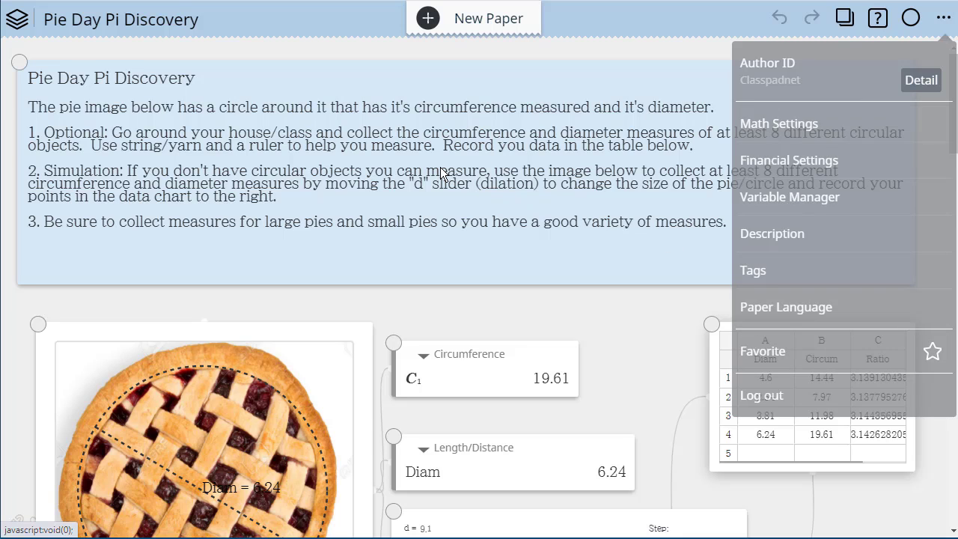
click(584, 84)
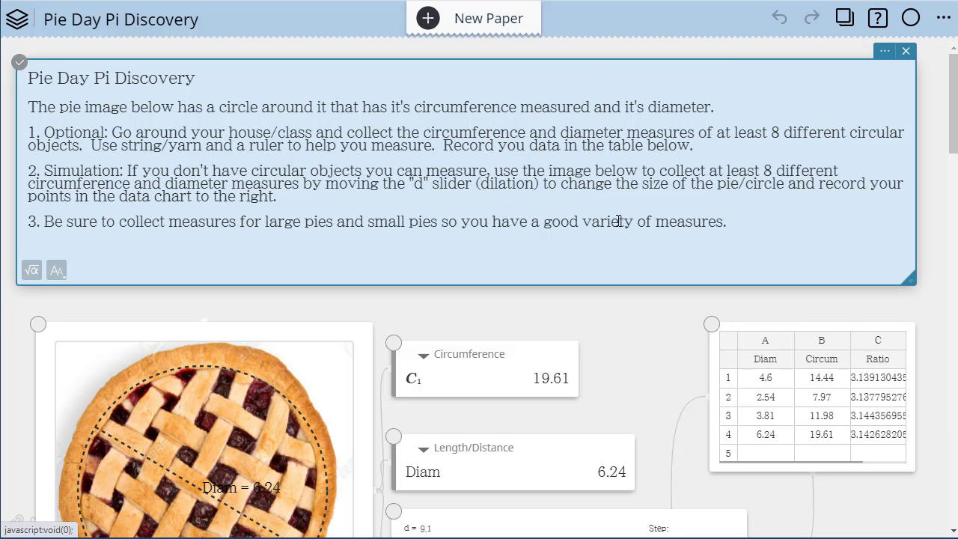